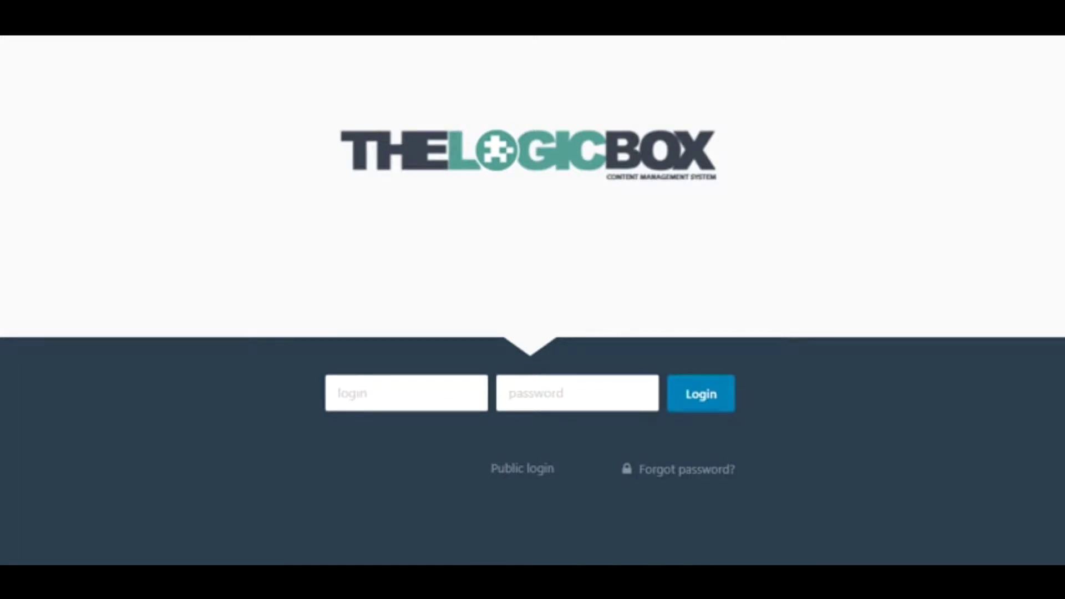
Sign in to the CMS admin dashboard with the login e-mail and password.
left_click(701, 397)
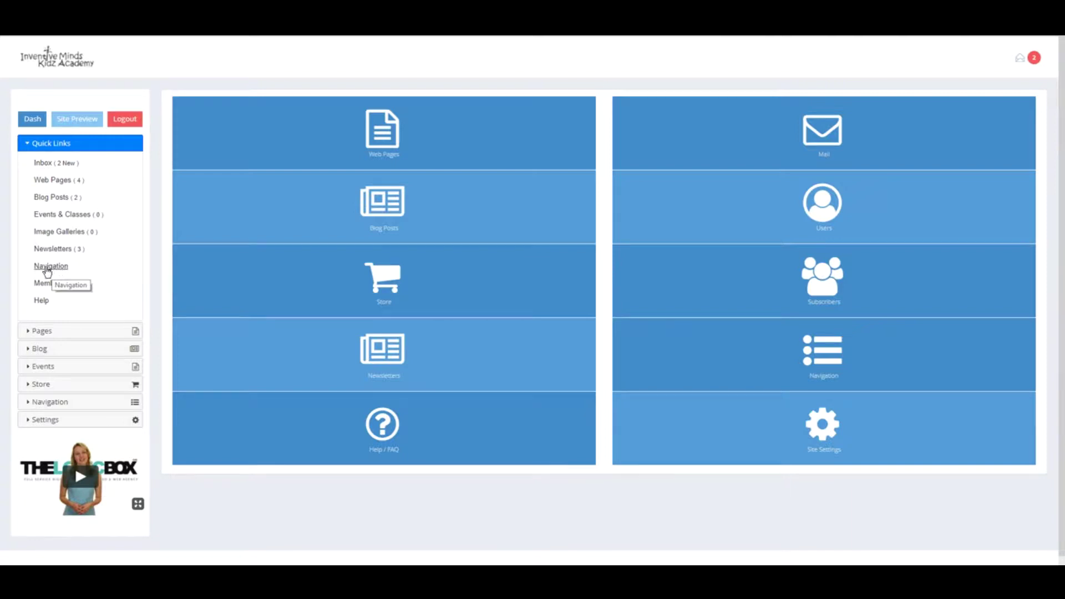
Expand Navigation in the sidebar and open the list of site menu items.
left_click(39, 404)
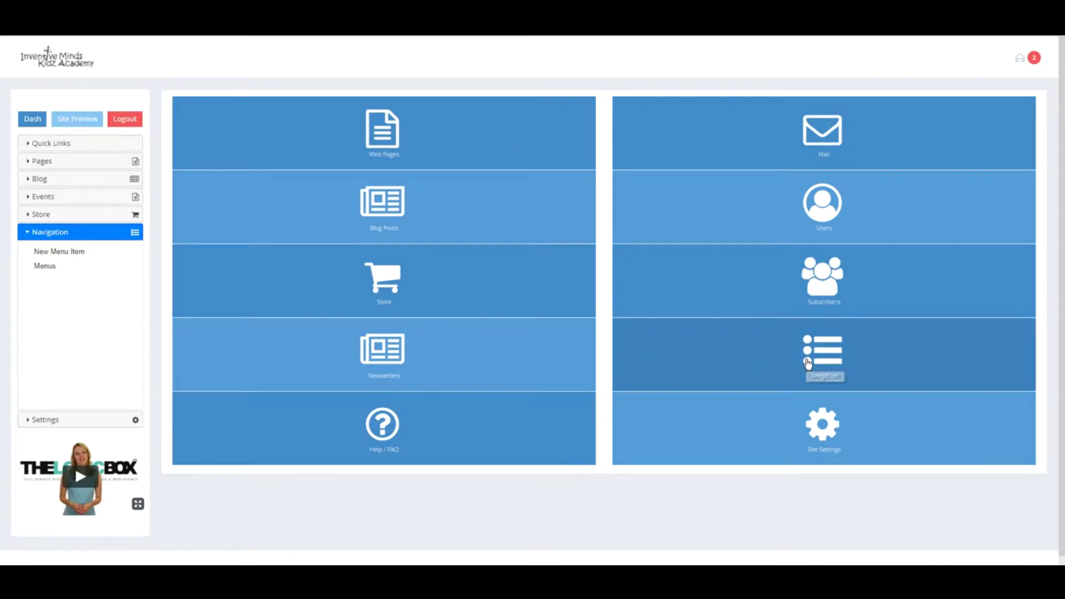
left_click(807, 364)
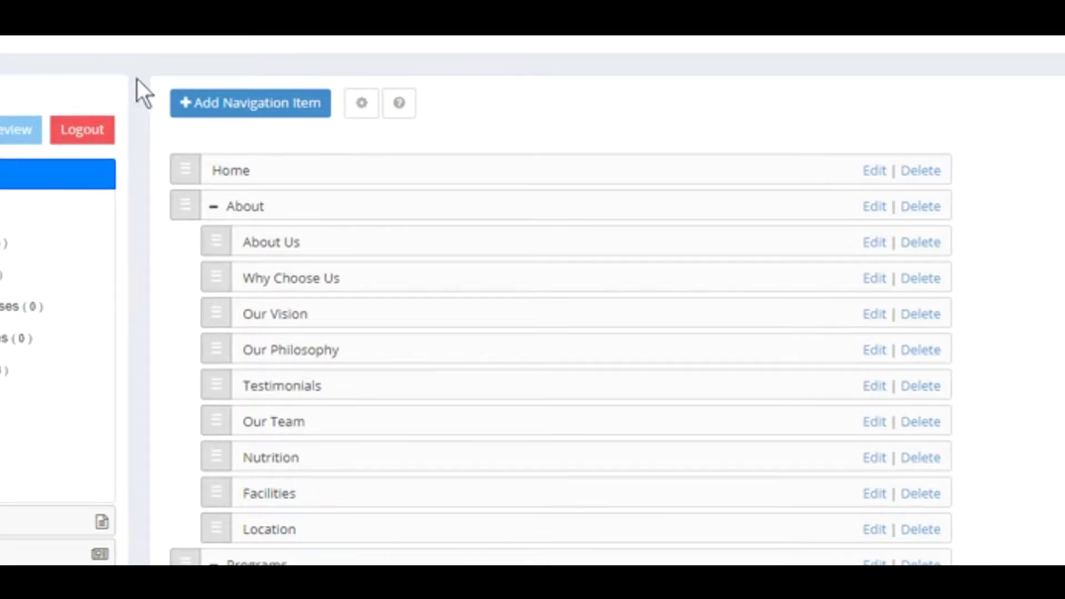
Open and close the navigation settings, then bring up the navigation help tutorial.
left_click(362, 105)
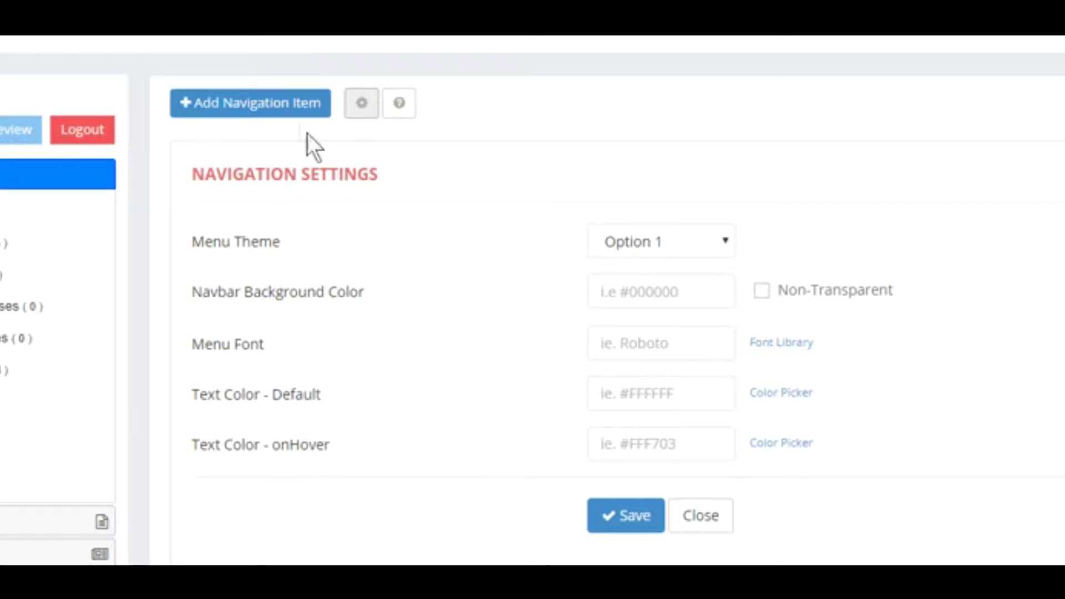
left_click(360, 109)
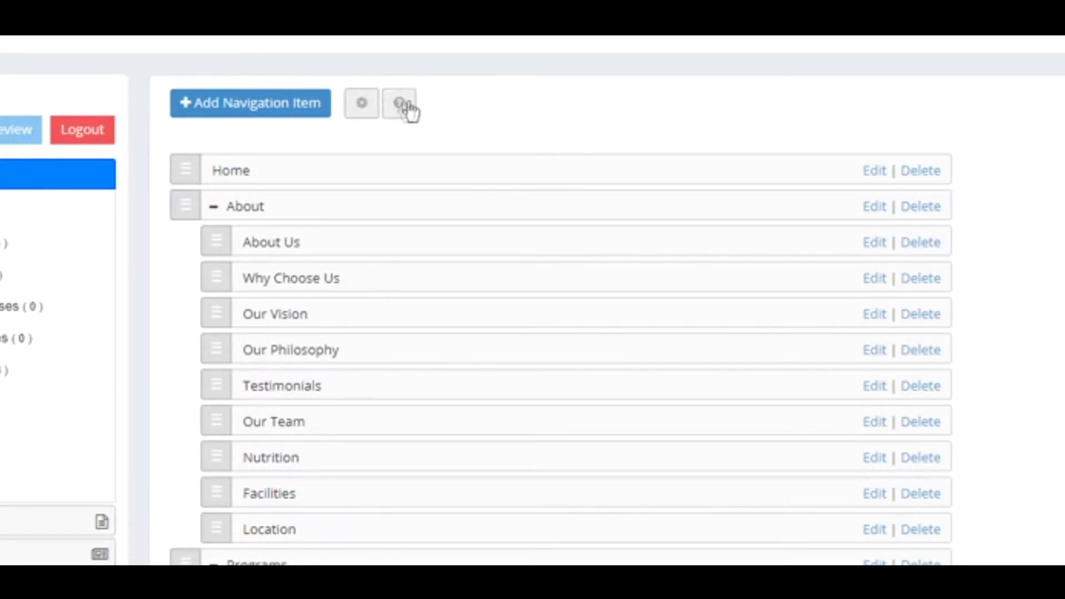
left_click(400, 106)
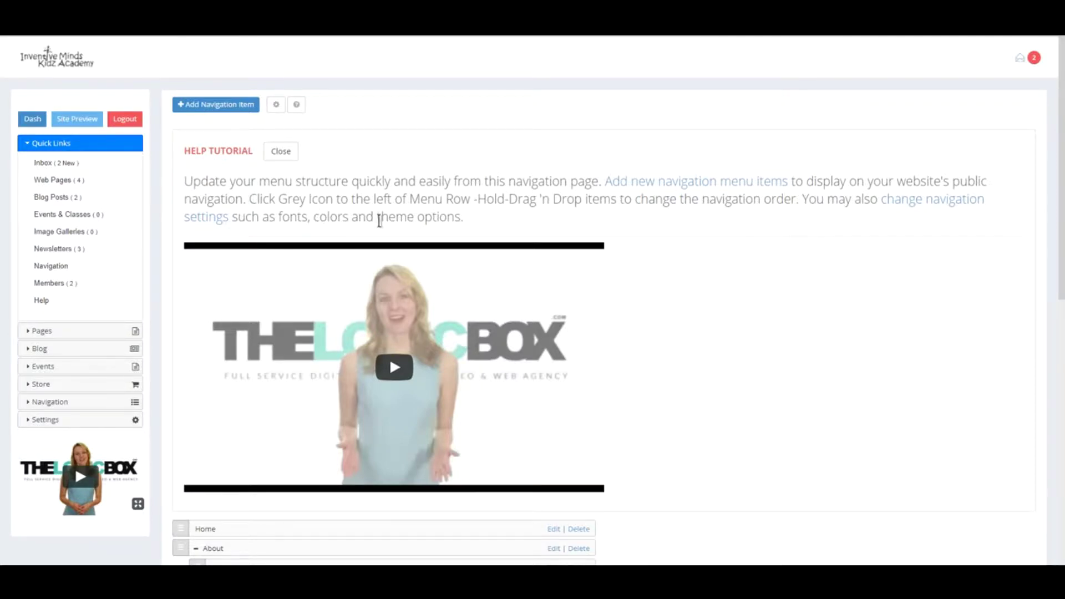
Close the Help Tutorial panel to reveal the Home, About and Programs menu list.
left_click(281, 152)
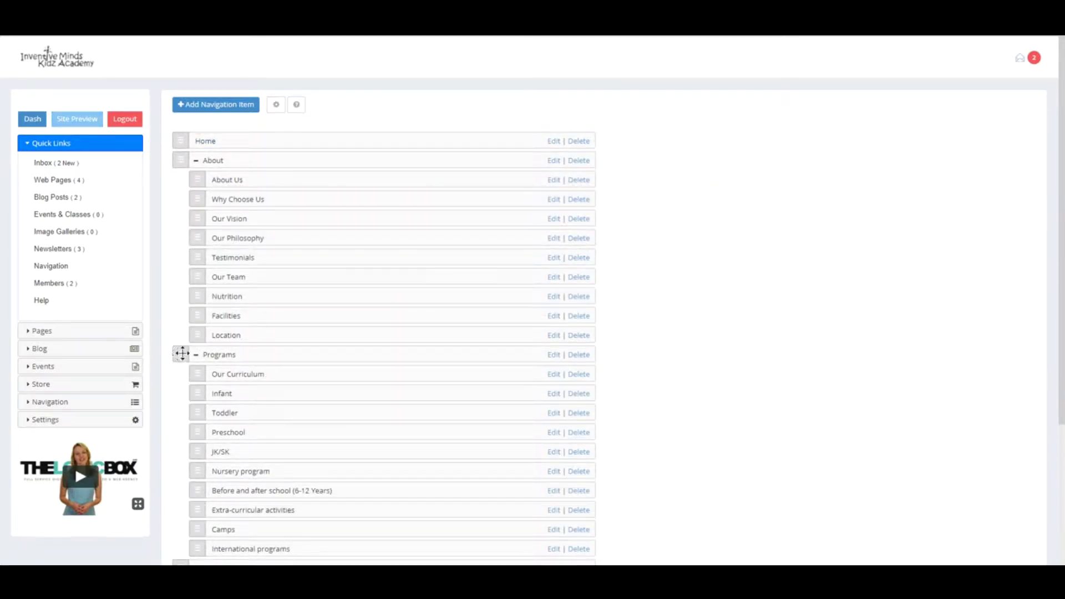
Move Programs ahead of About and reload the live site to preview the order.
left_click_drag(179, 355, 180, 160)
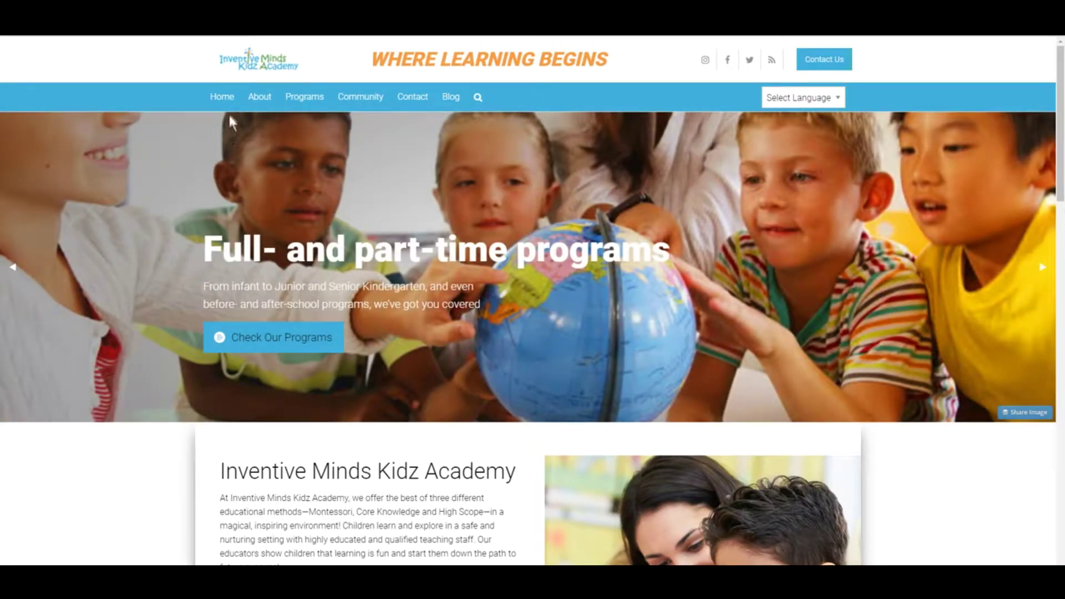
mouse_move(306, 98)
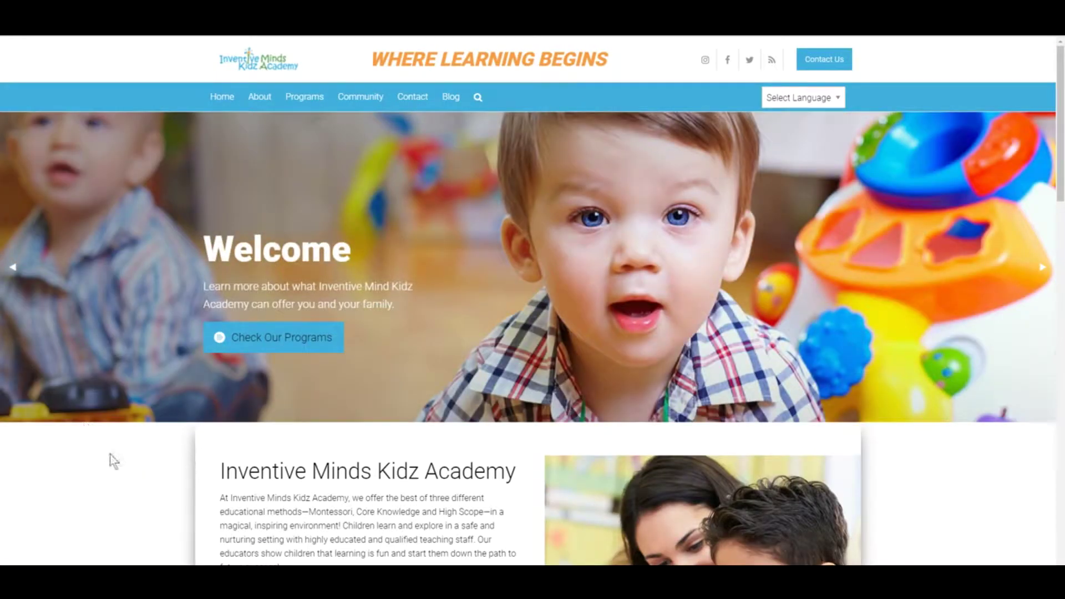
right_click(114, 450)
left_click(153, 284)
mouse_move(268, 95)
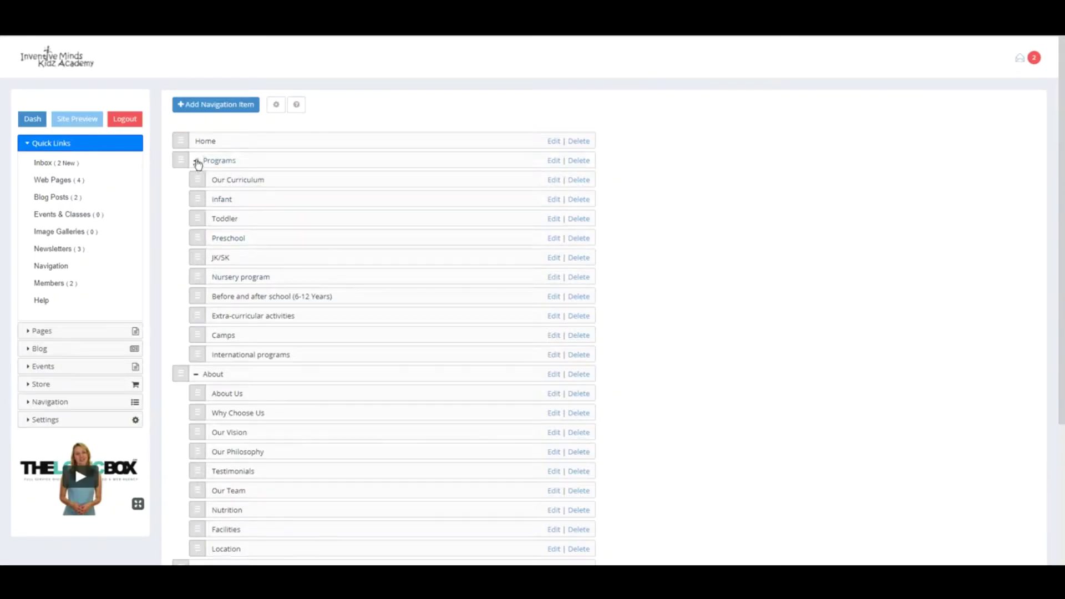
Collapse Programs, About, Community and Contact, move Programs back below About, and reload to confirm.
left_click(196, 161)
left_click(197, 180)
left_click(196, 200)
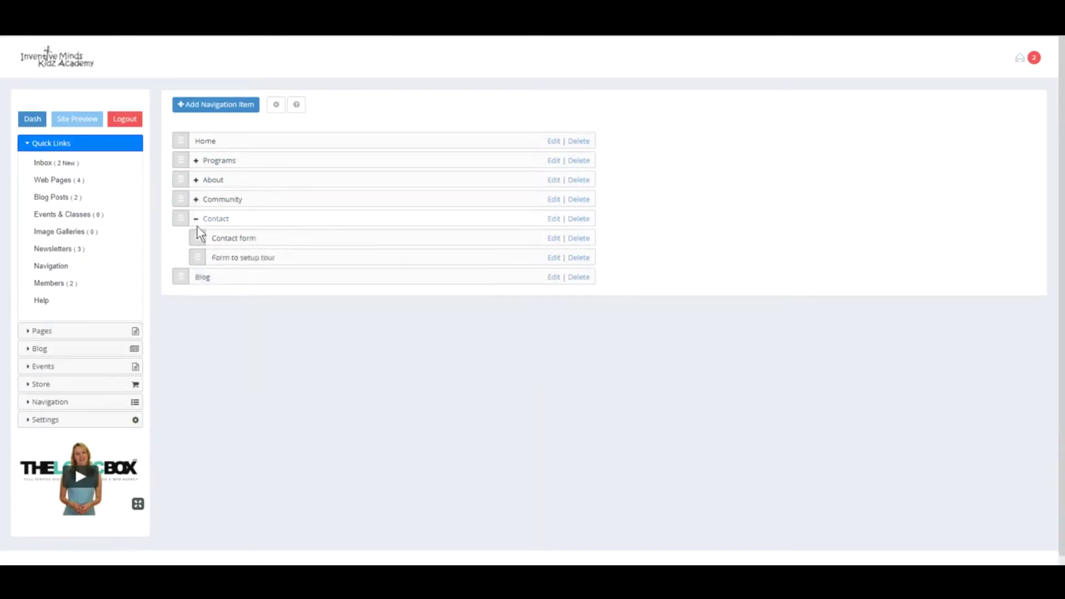
left_click(196, 218)
left_click_drag(181, 164, 180, 182)
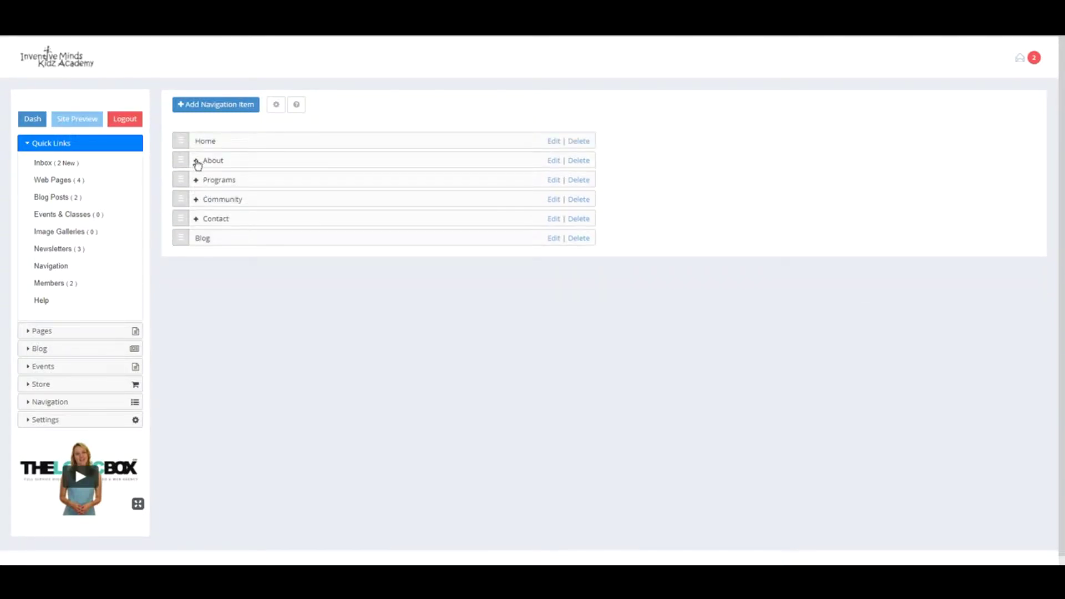
left_click(197, 161)
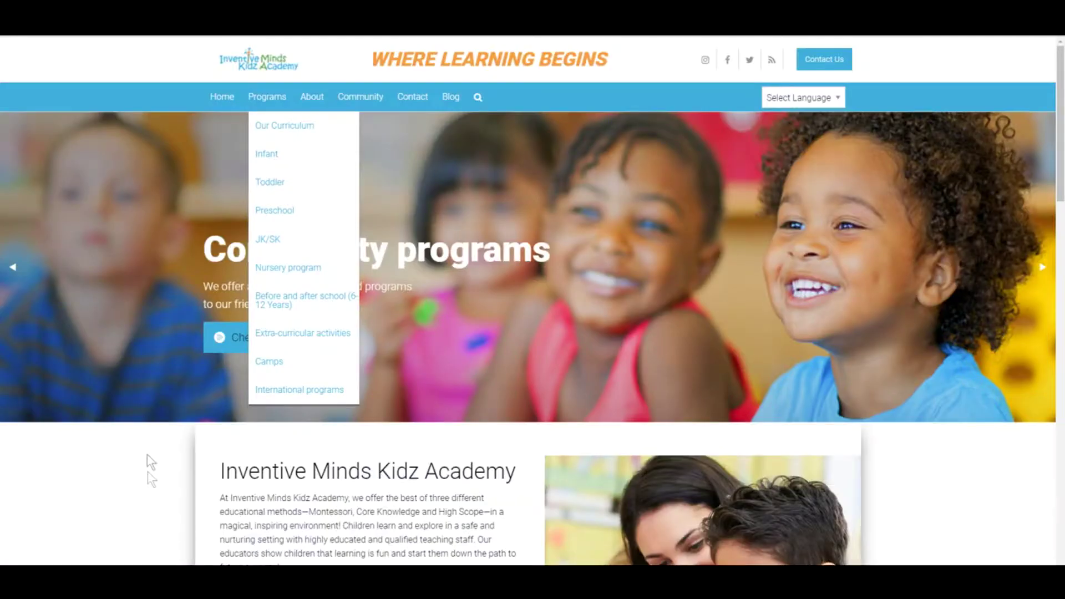
right_click(148, 472)
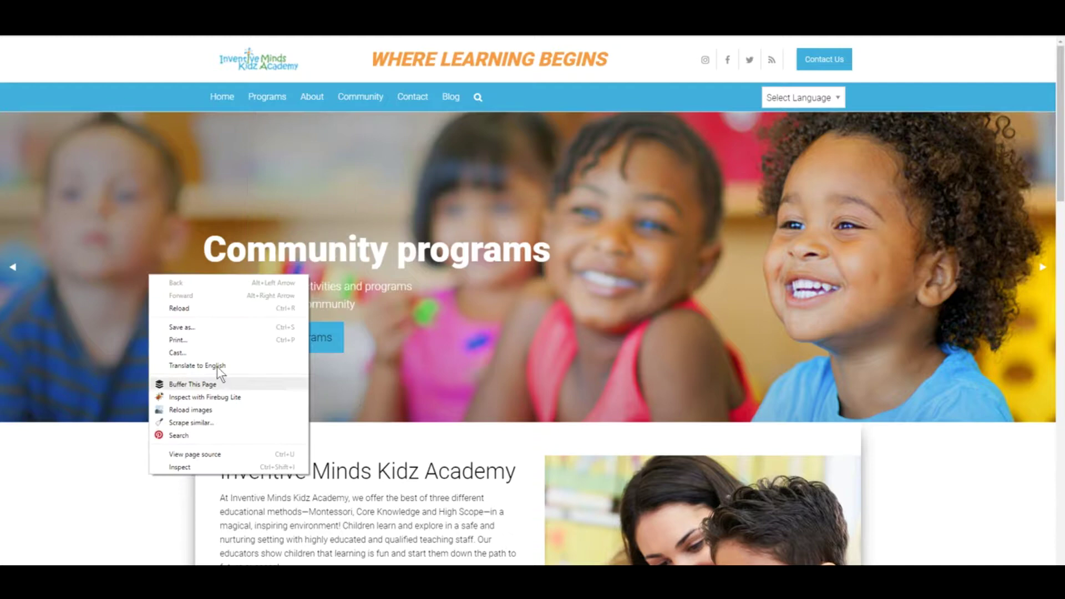
left_click(198, 307)
mouse_move(266, 98)
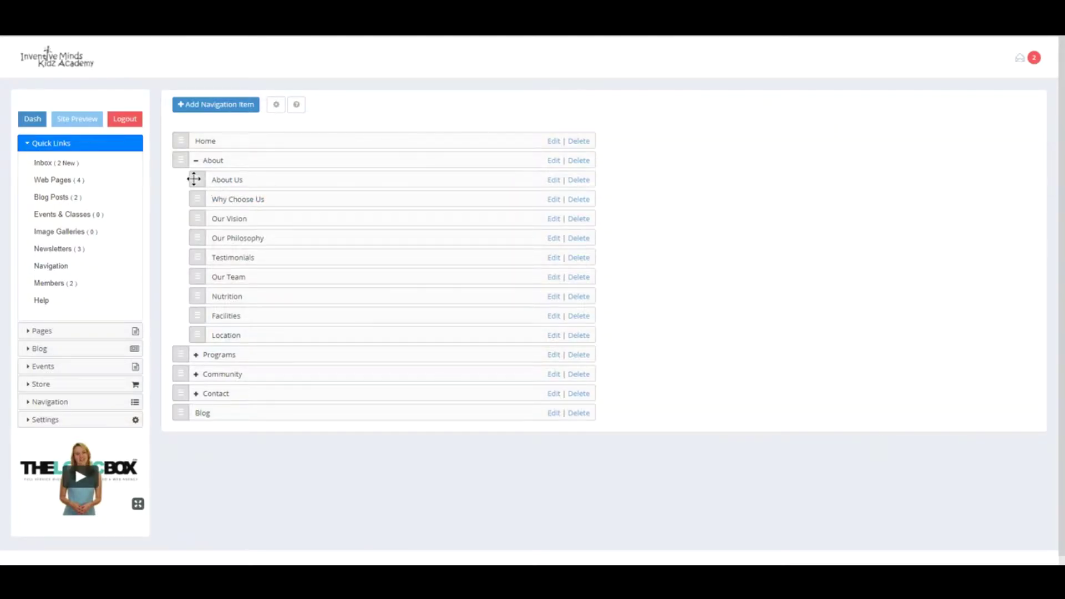
Move About Us under Programs, preview live, restore it atop About, and start a new menu item.
left_click_drag(194, 181, 200, 286)
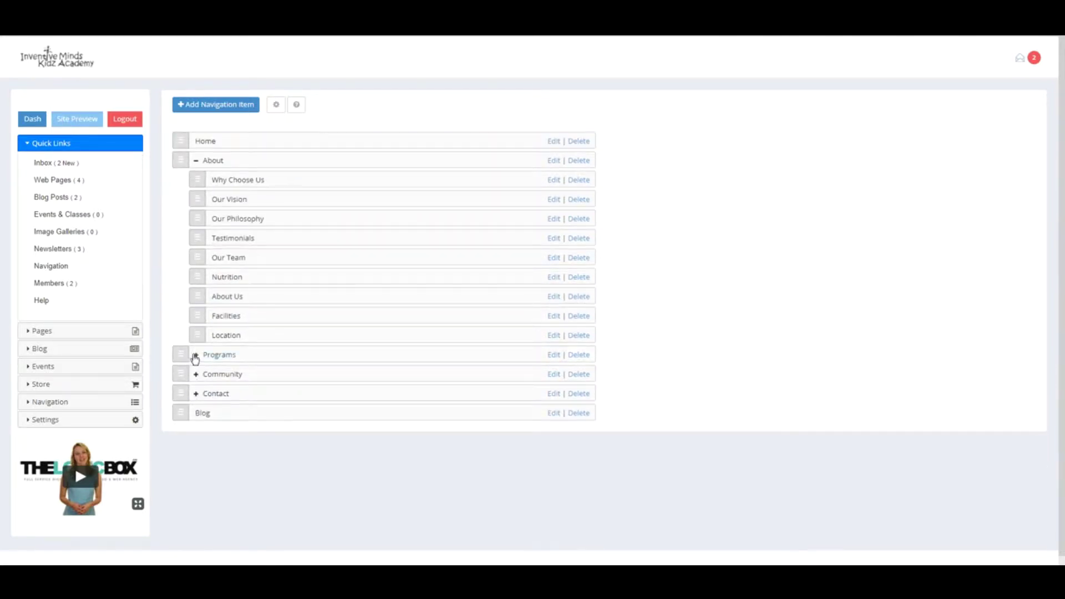
left_click(196, 356)
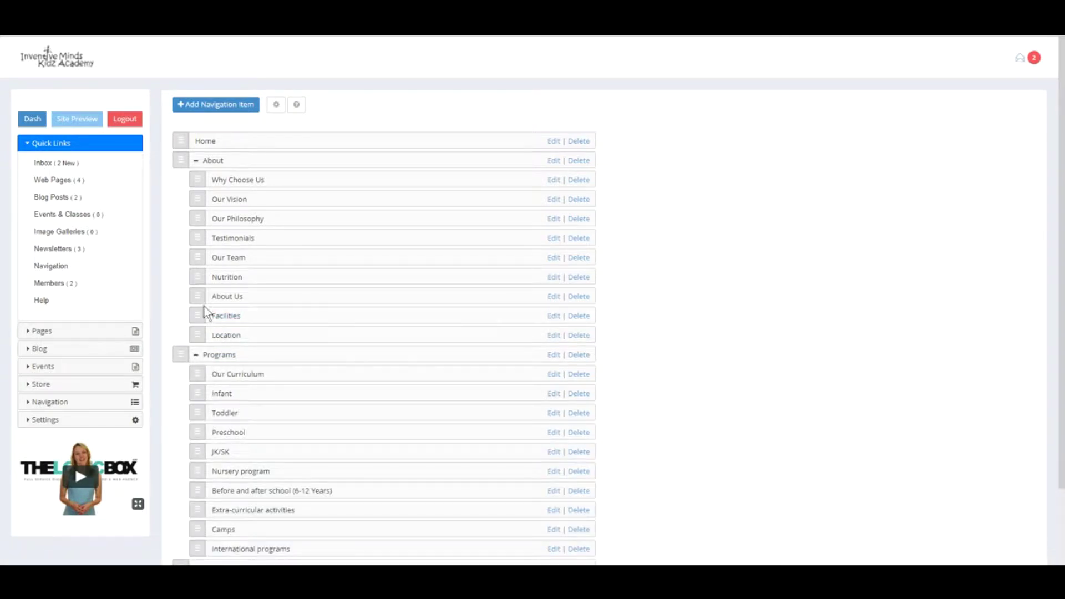
left_click_drag(197, 296, 200, 346)
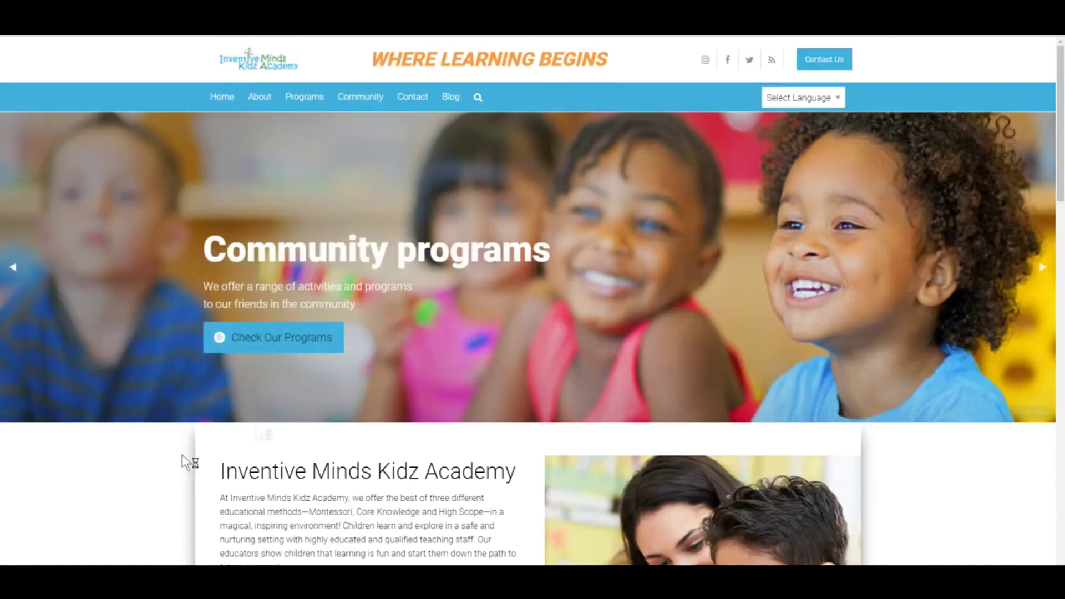
right_click(173, 454)
left_click(215, 288)
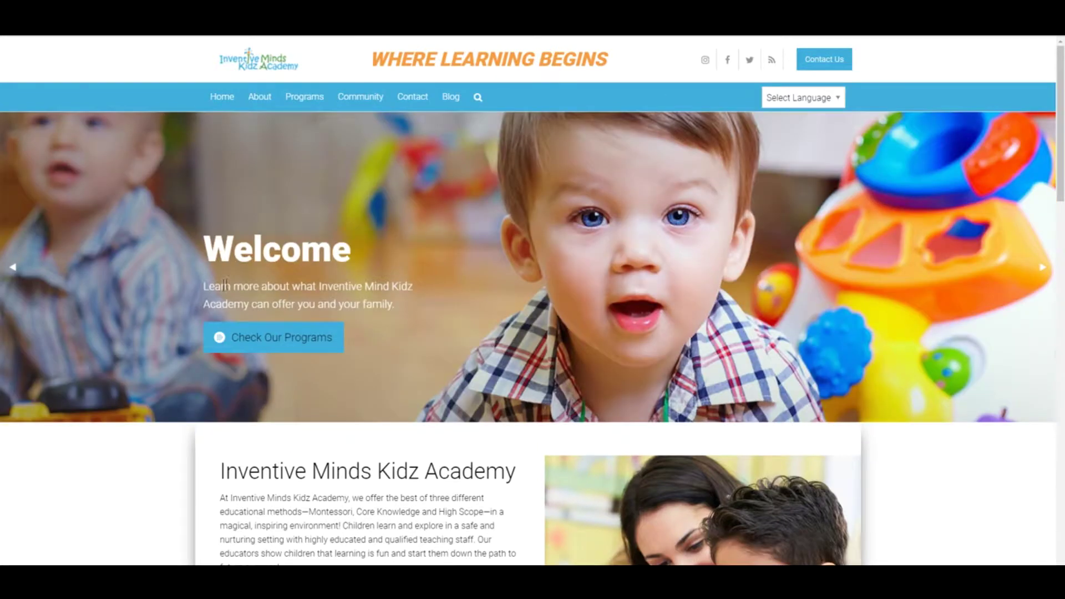
mouse_move(319, 106)
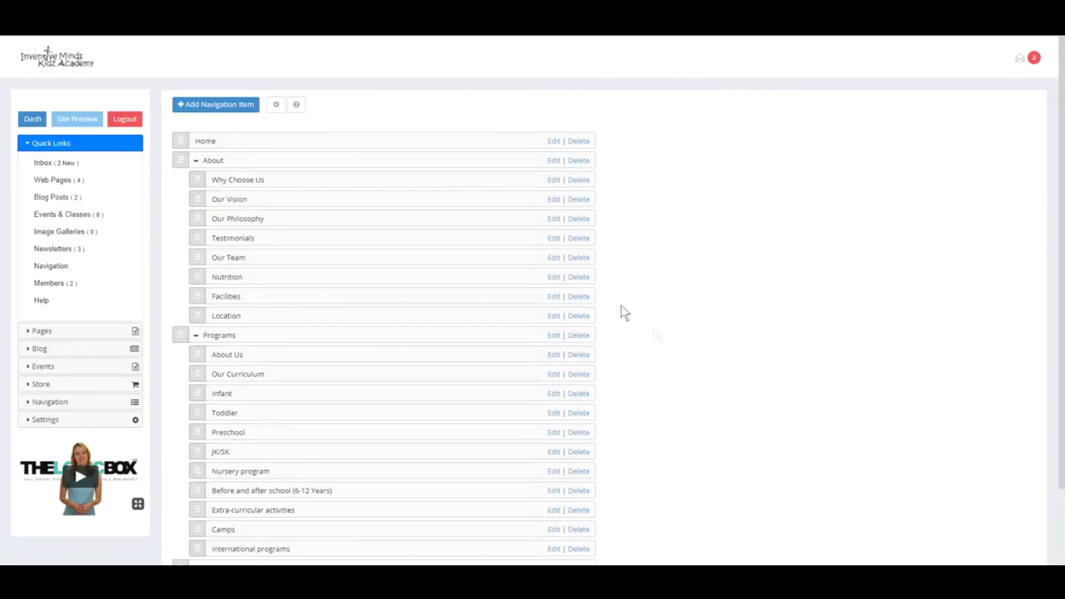
left_click_drag(198, 354, 200, 175)
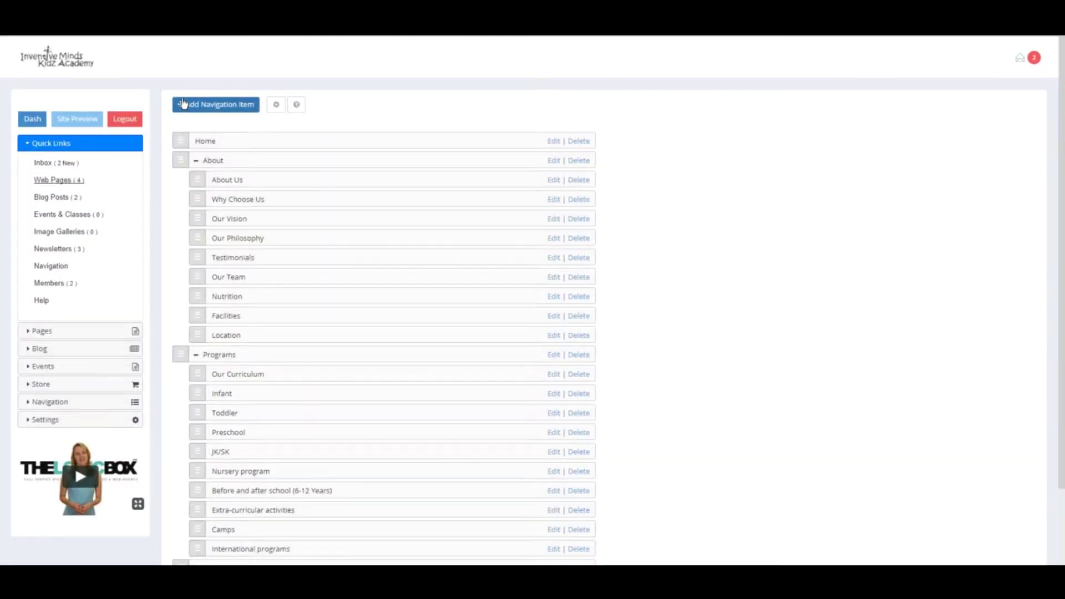
left_click(206, 104)
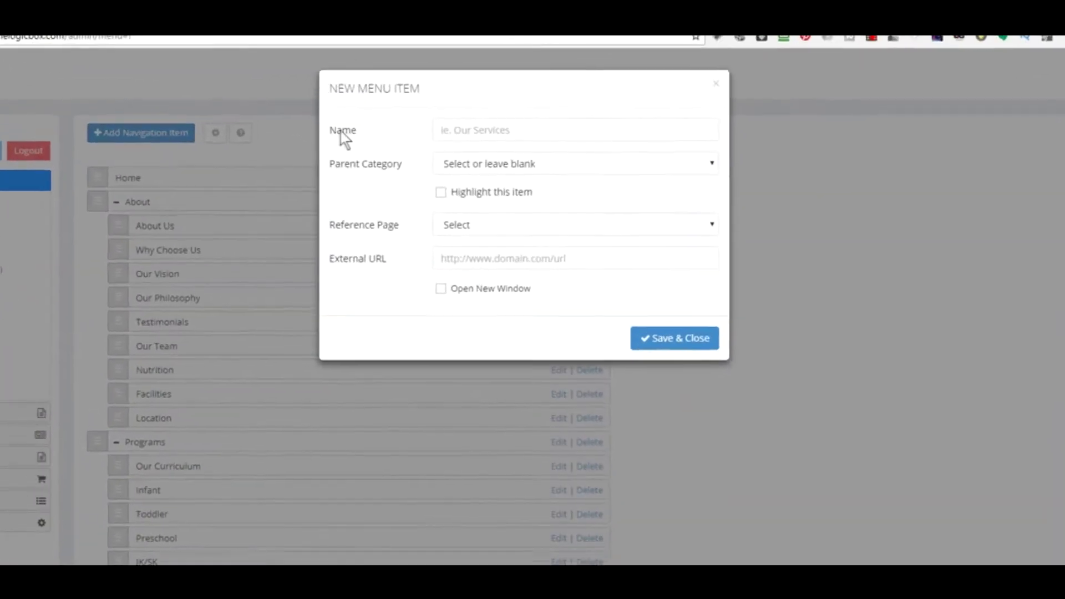
left_click(493, 145)
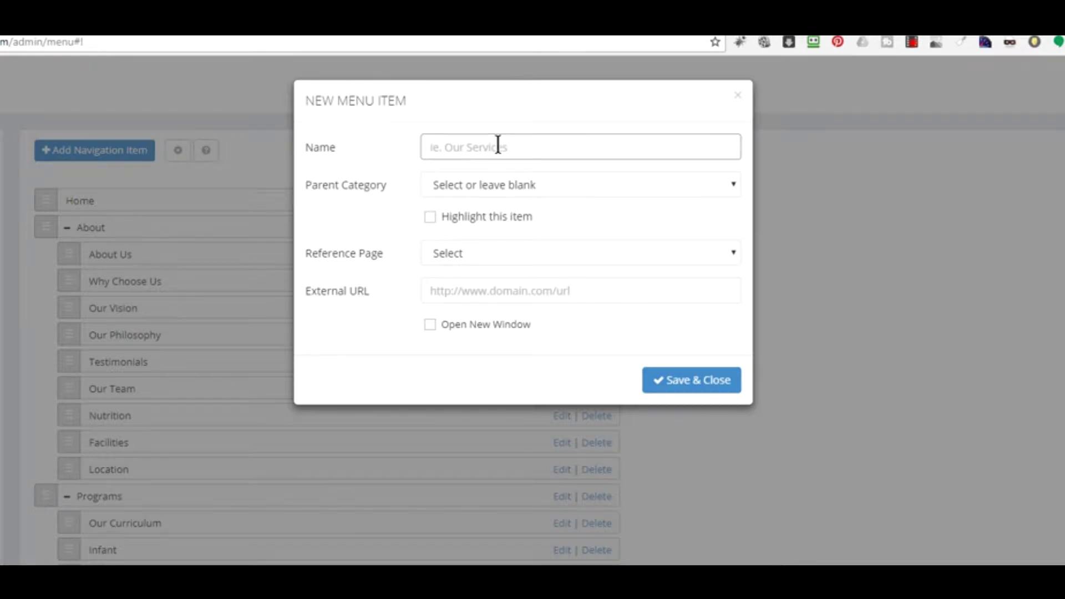
type("Demo")
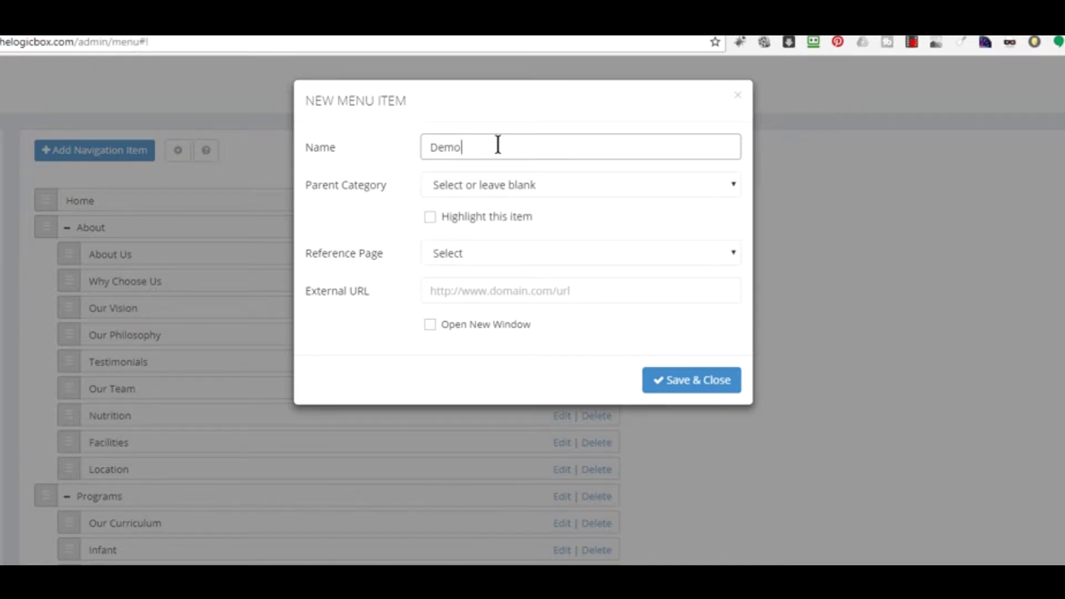
type("Menu")
left_click(432, 214)
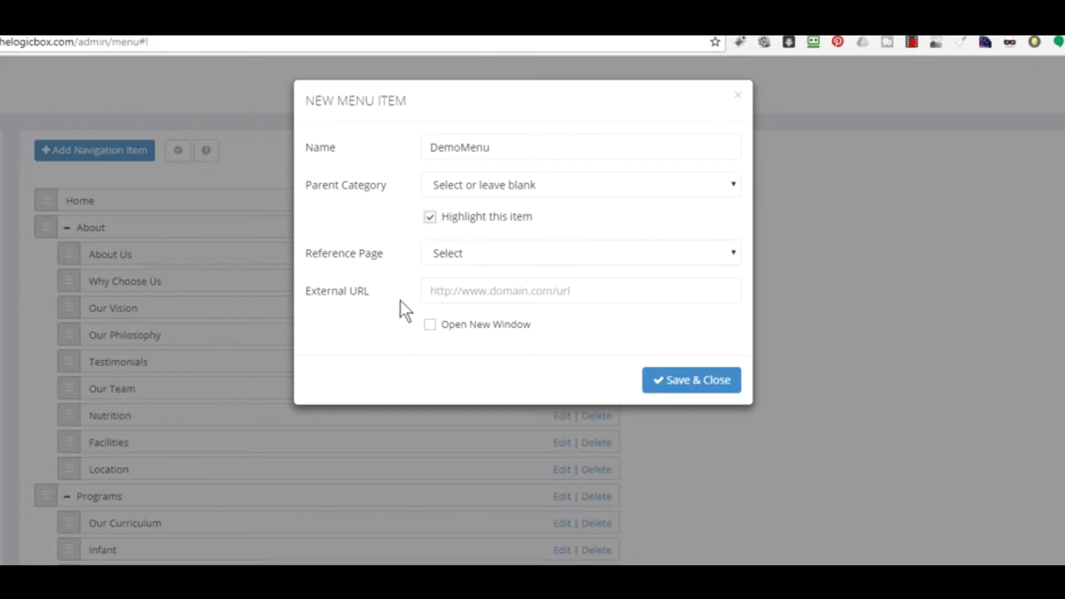
left_click(430, 216)
left_click(494, 251)
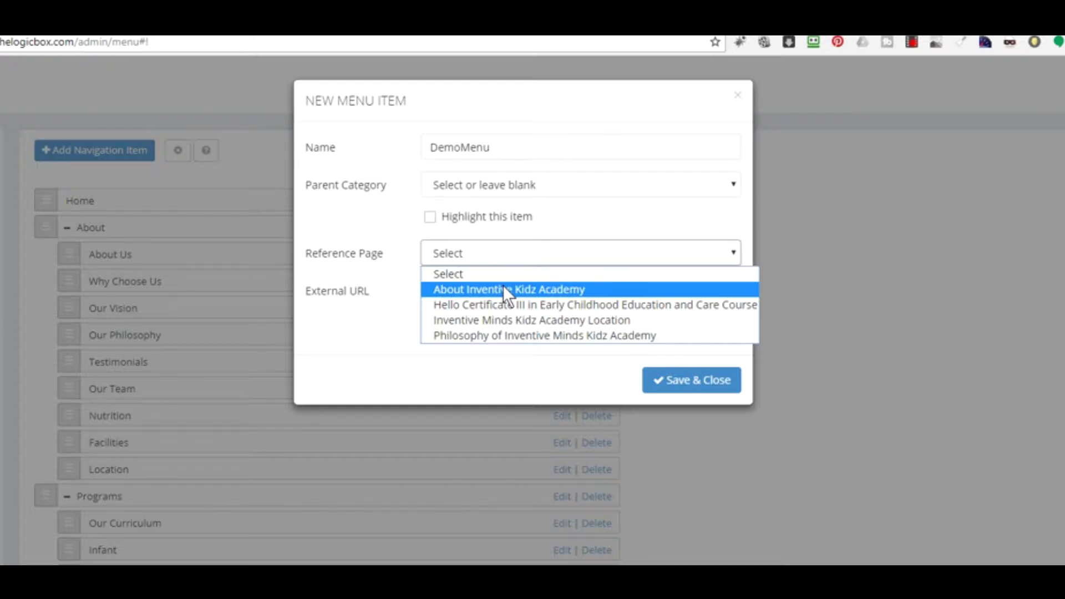
left_click(398, 278)
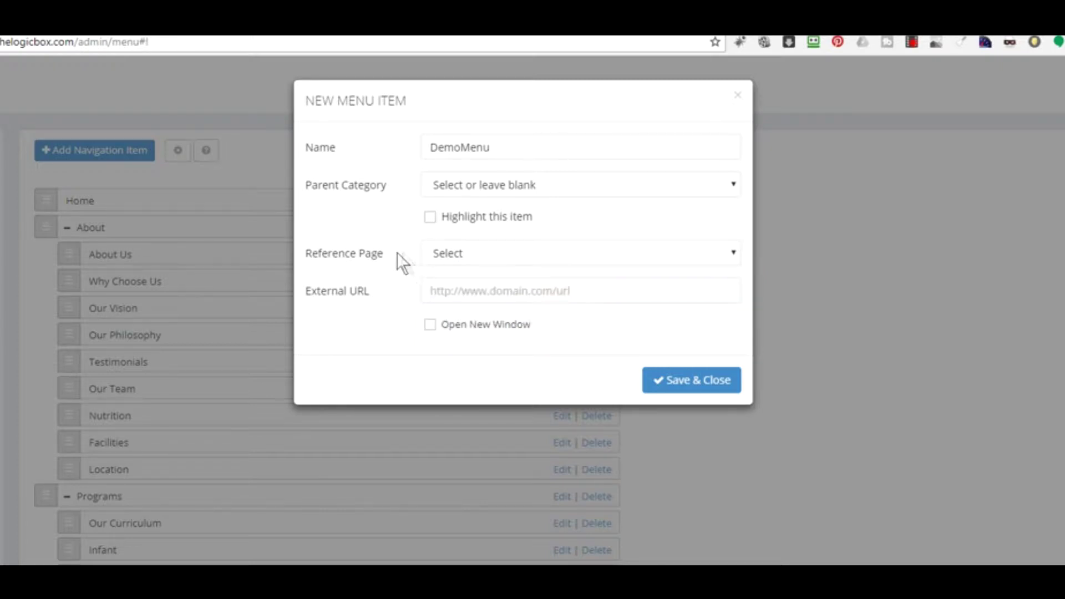
left_click(440, 290)
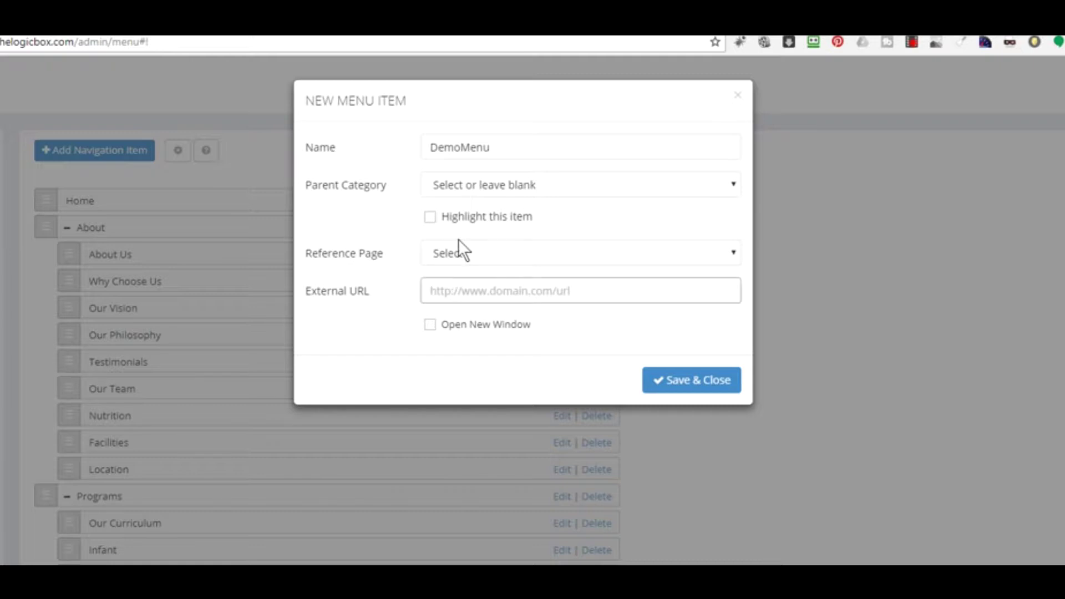
type("http")
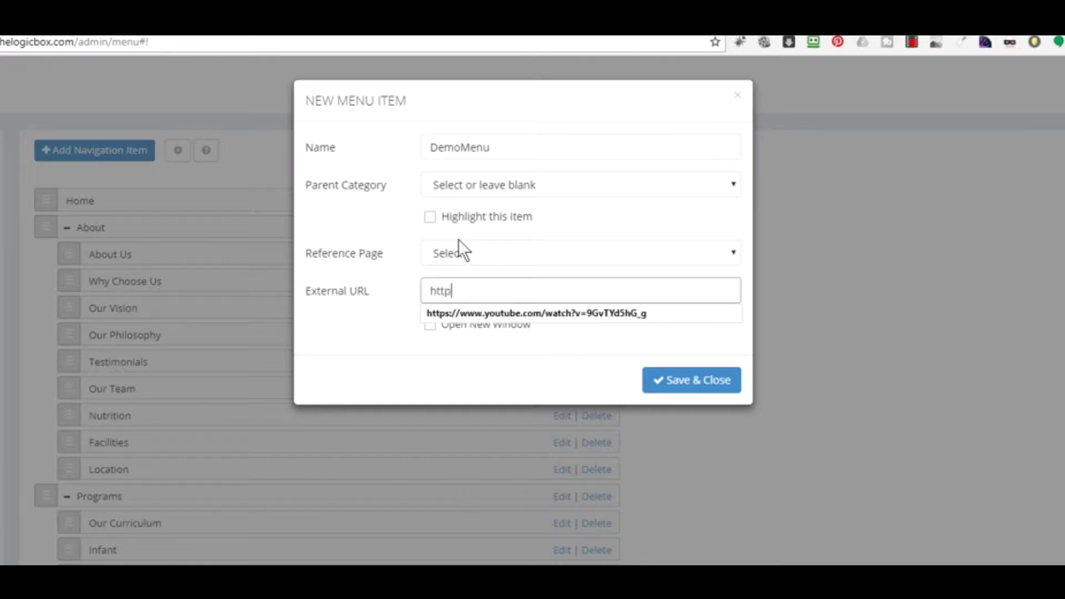
type("://")
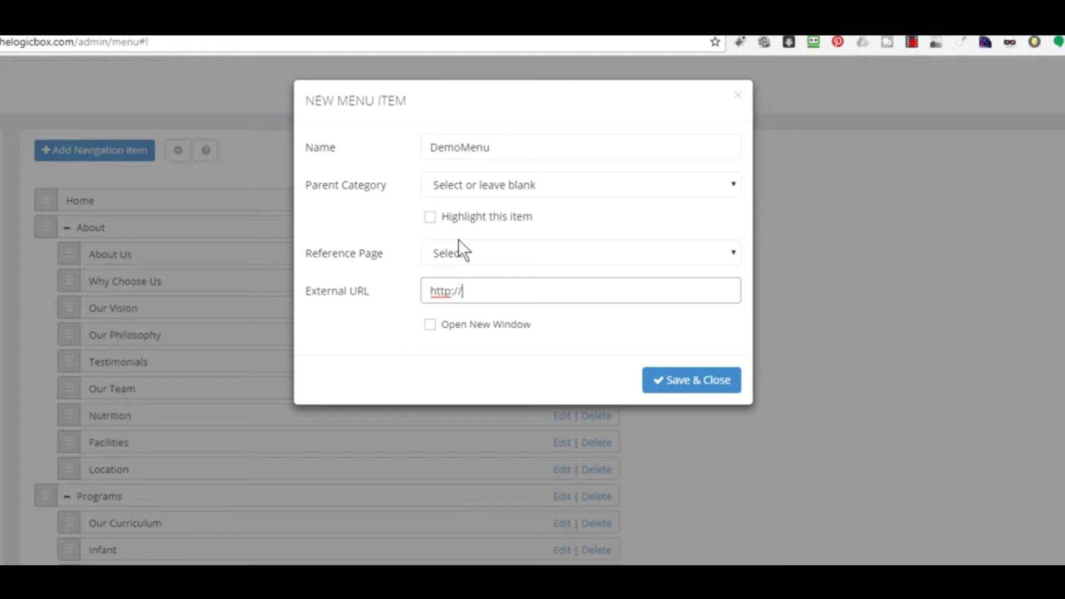
type("yahoo.com")
left_click(429, 324)
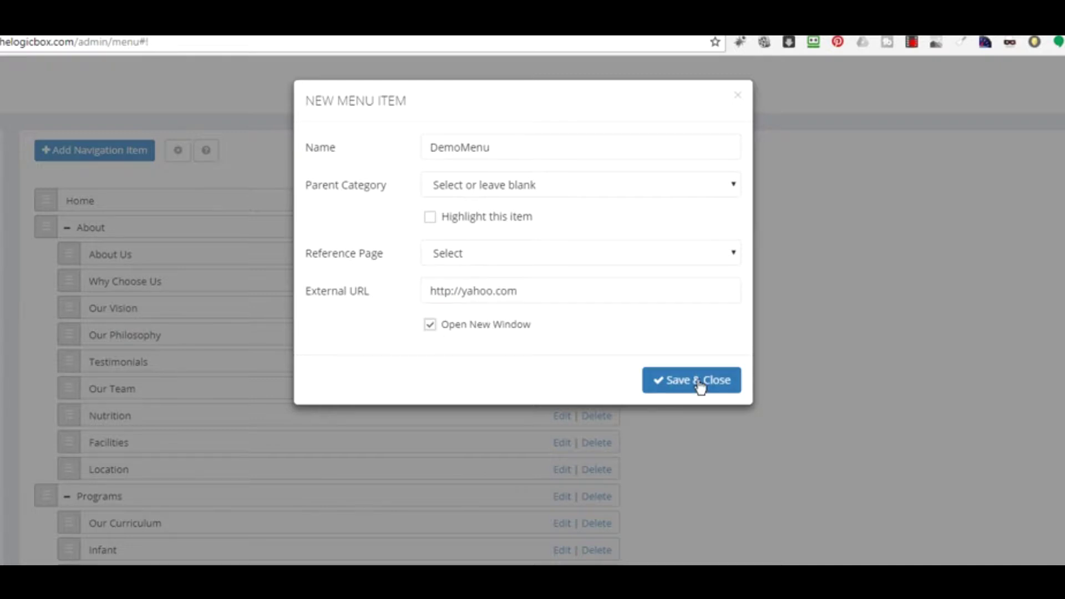
Save DemoMenu and collapse the Contact, Community and Programs groups in the menu list.
left_click(699, 382)
scroll(242, 388, "down", 7)
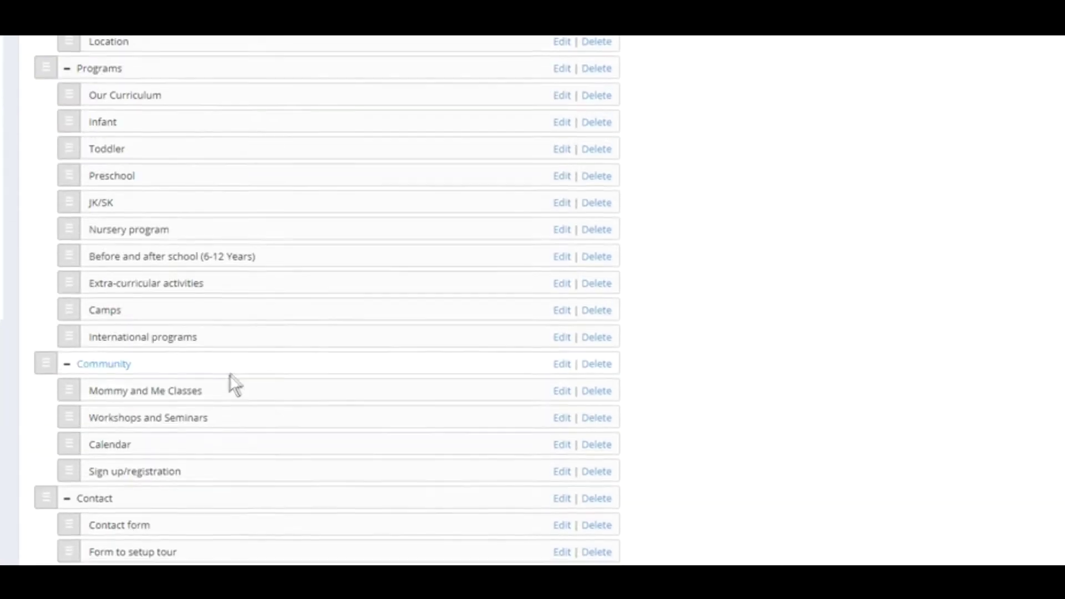
scroll(233, 383, "down", 3)
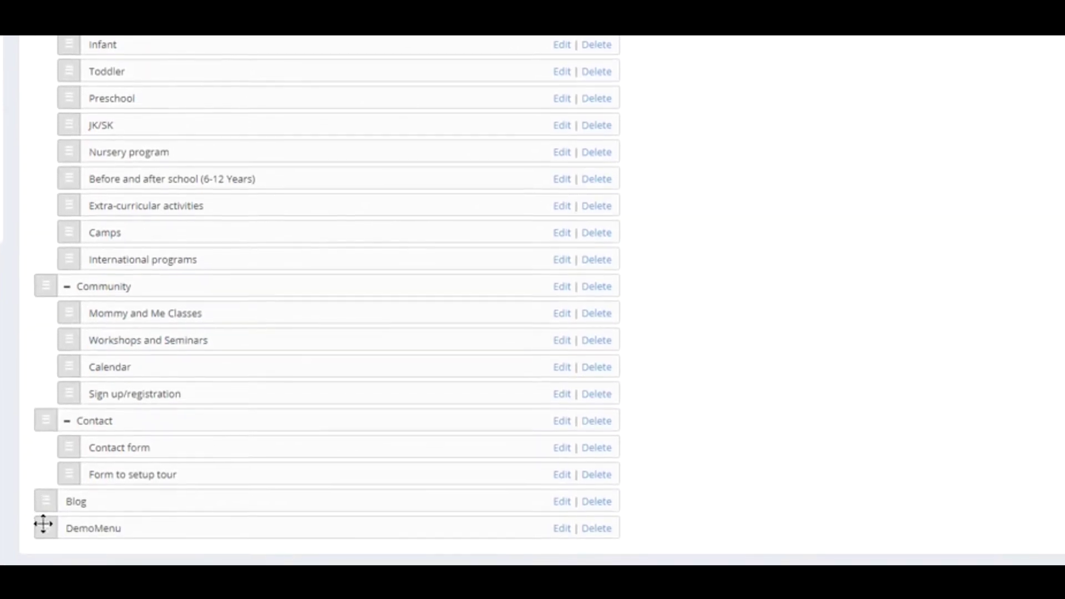
left_click(67, 409)
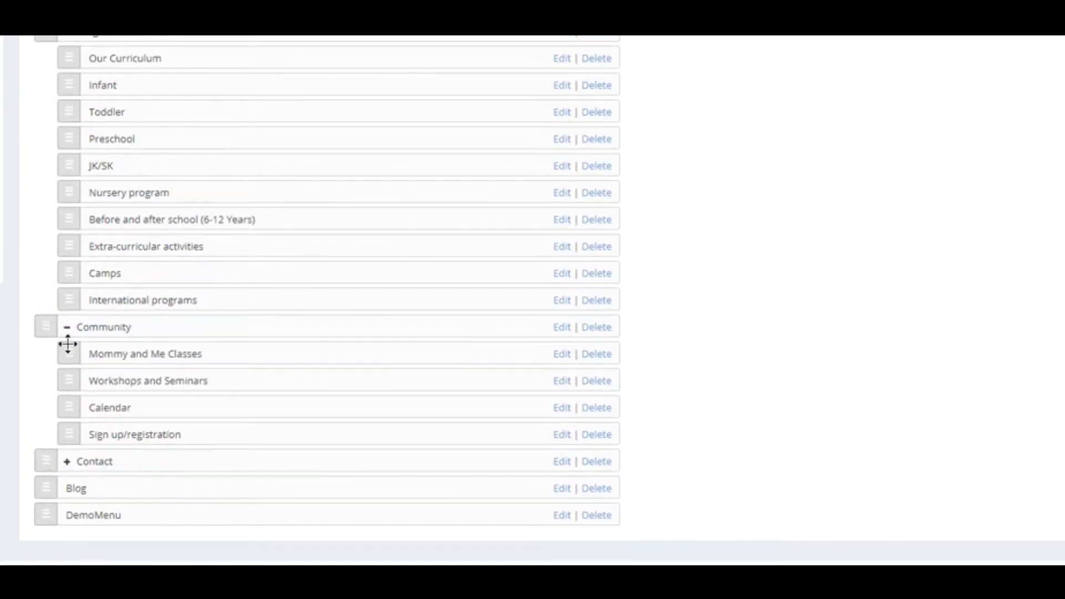
left_click(66, 328)
left_click(66, 138)
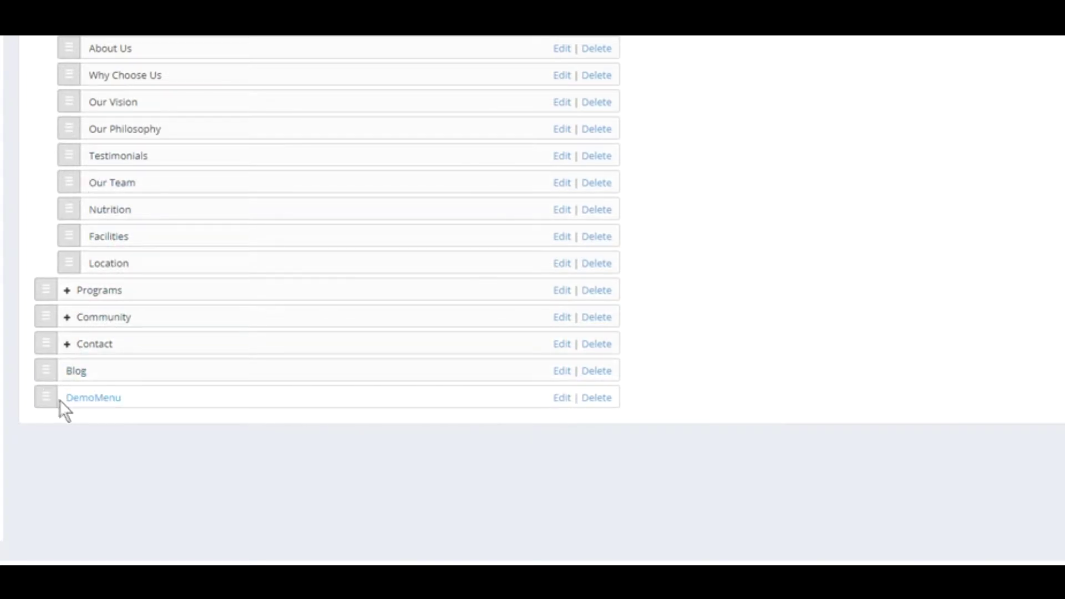
scroll(58, 62, "down", 4)
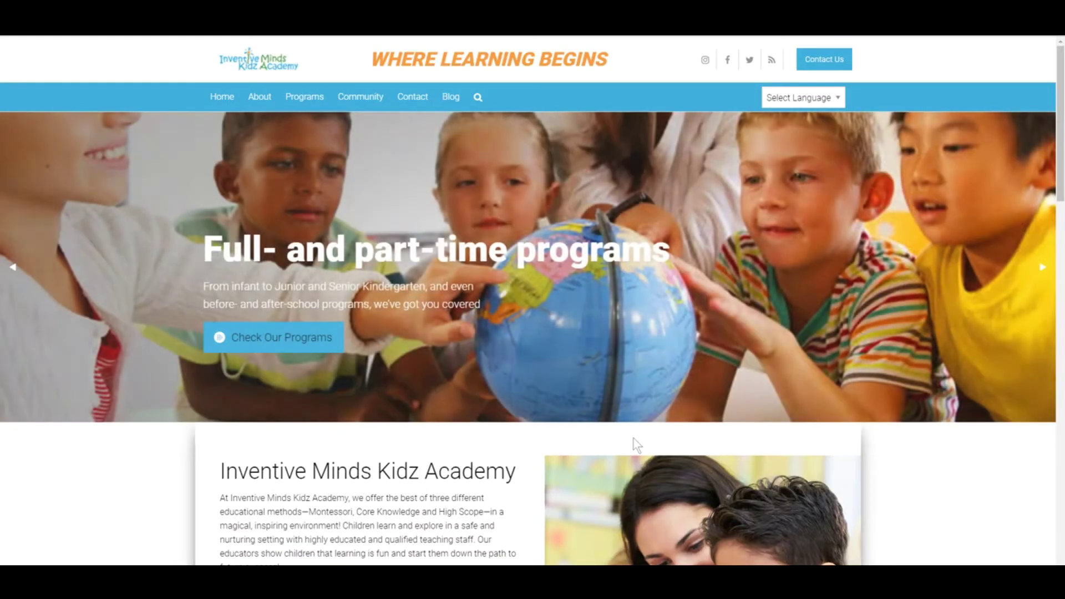
Reload the live site, check that DemoMenu opens Yahoo, then go back to the site.
right_click(168, 437)
left_click(214, 272)
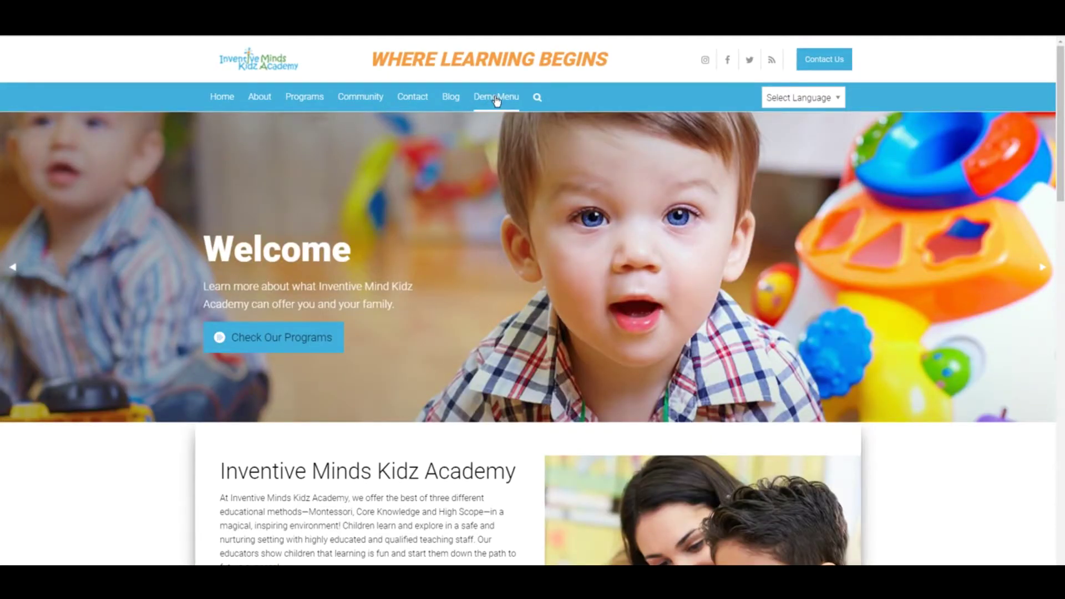
left_click(496, 99)
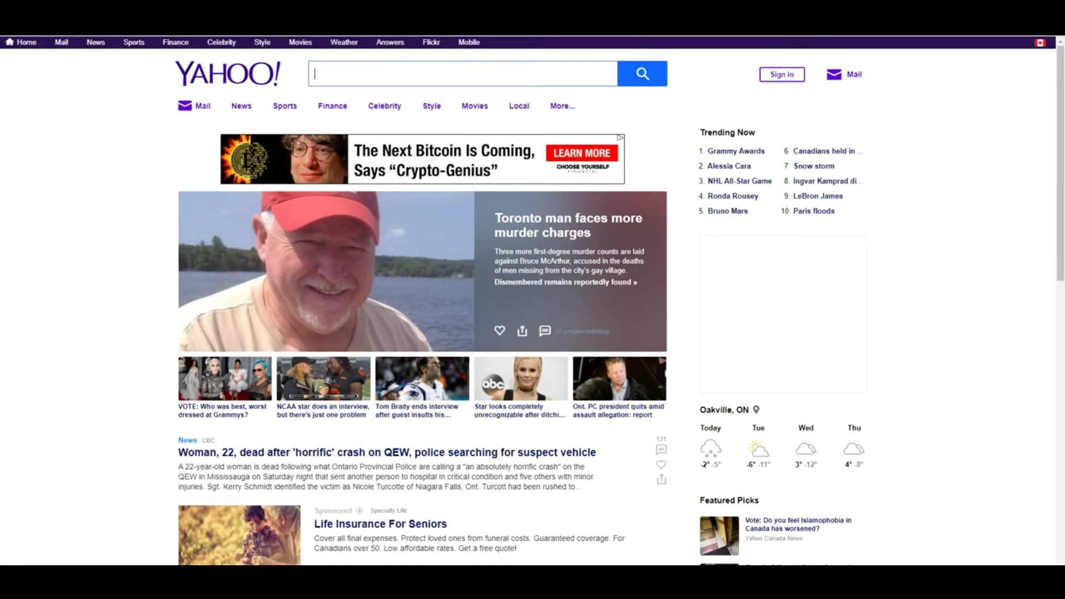
key("alt+Left")
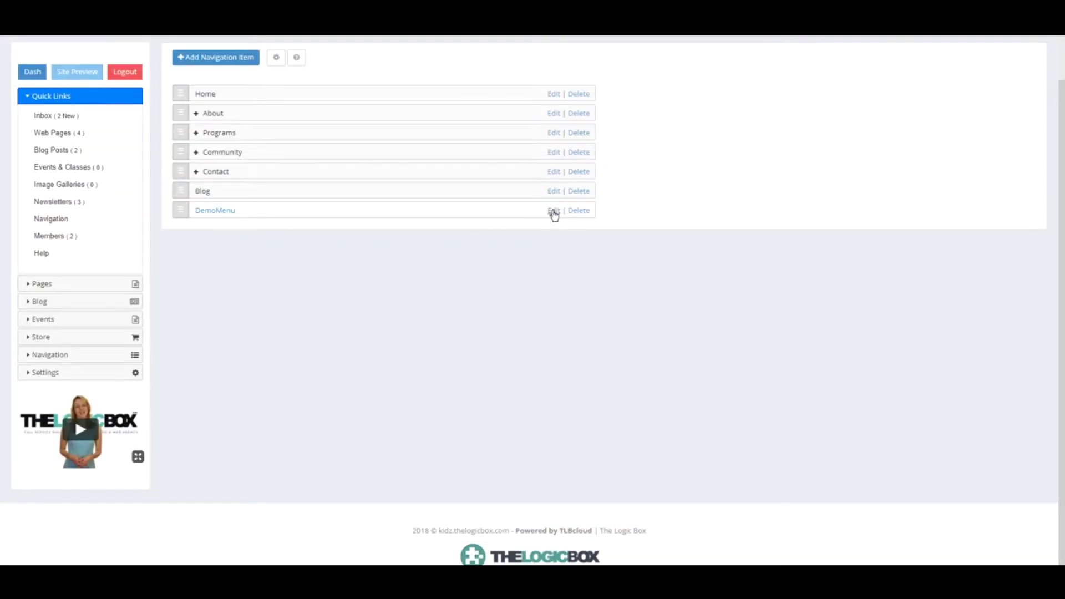
Edit DemoMenu: clear the Yahoo URL, untick Open New Window, link to About Inventive Kidz Academy.
left_click(554, 211)
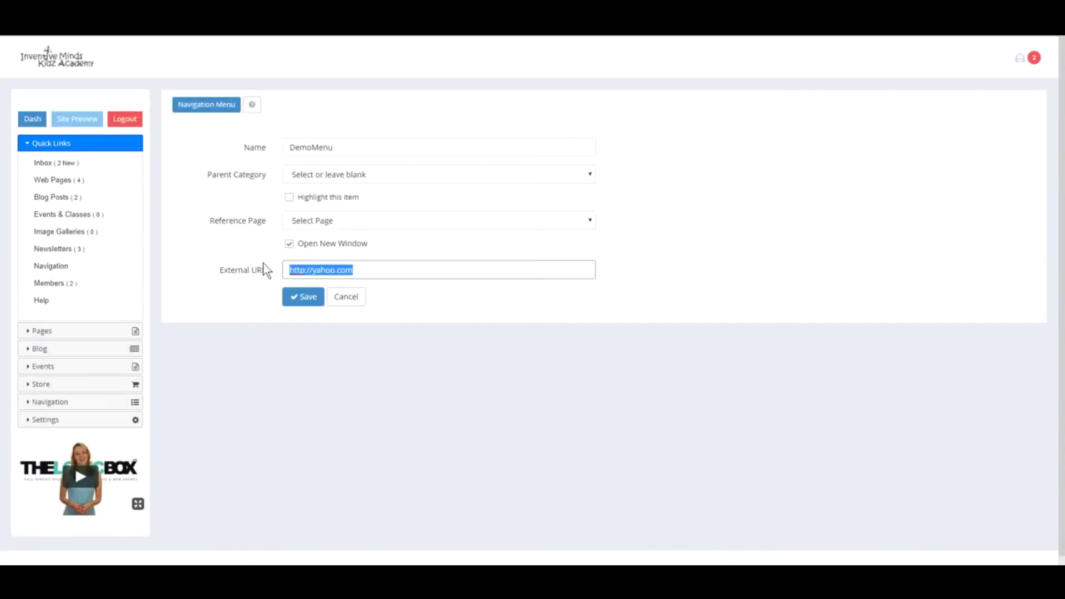
key("BackSpace")
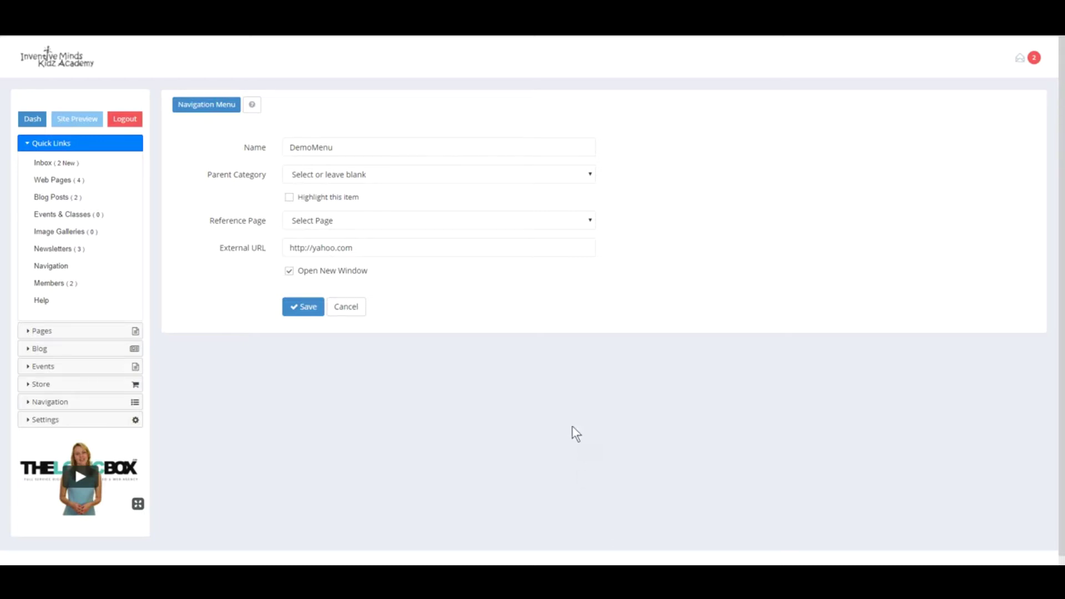
left_click_drag(387, 244, 270, 265)
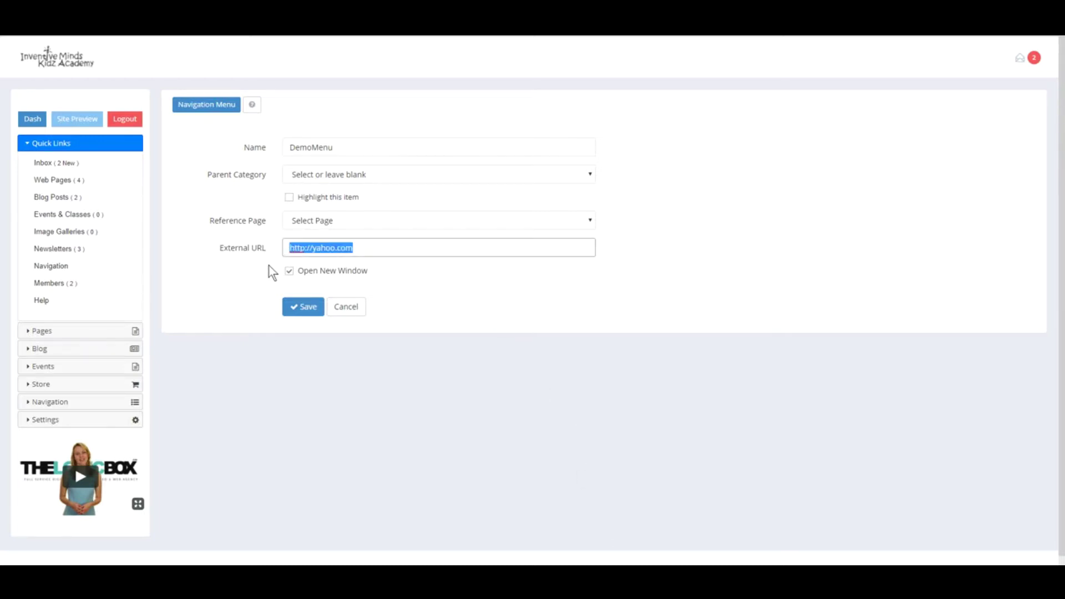
key("BackSpace")
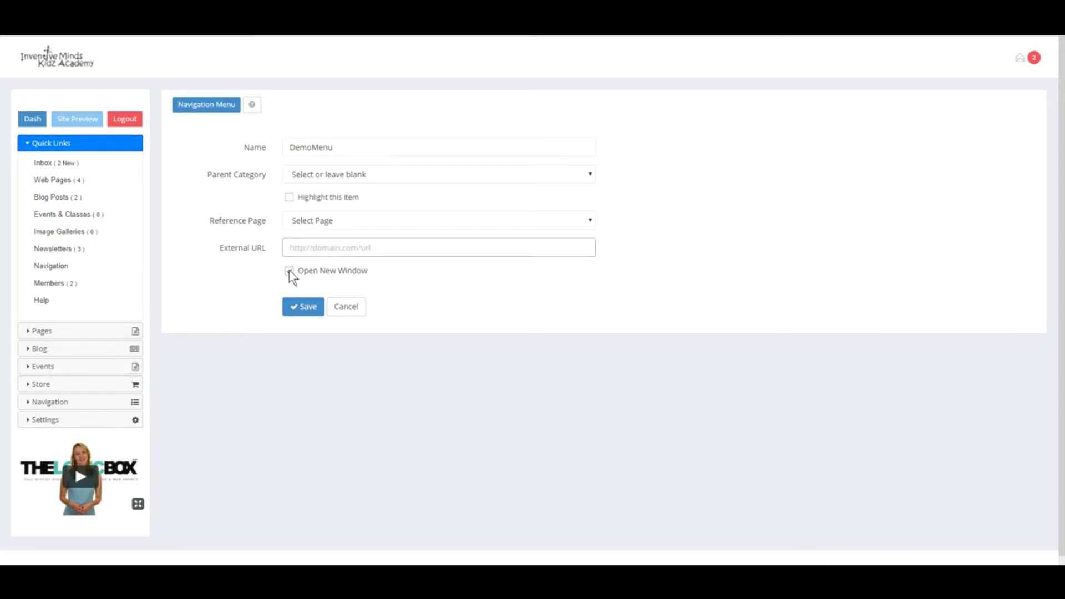
left_click(288, 270)
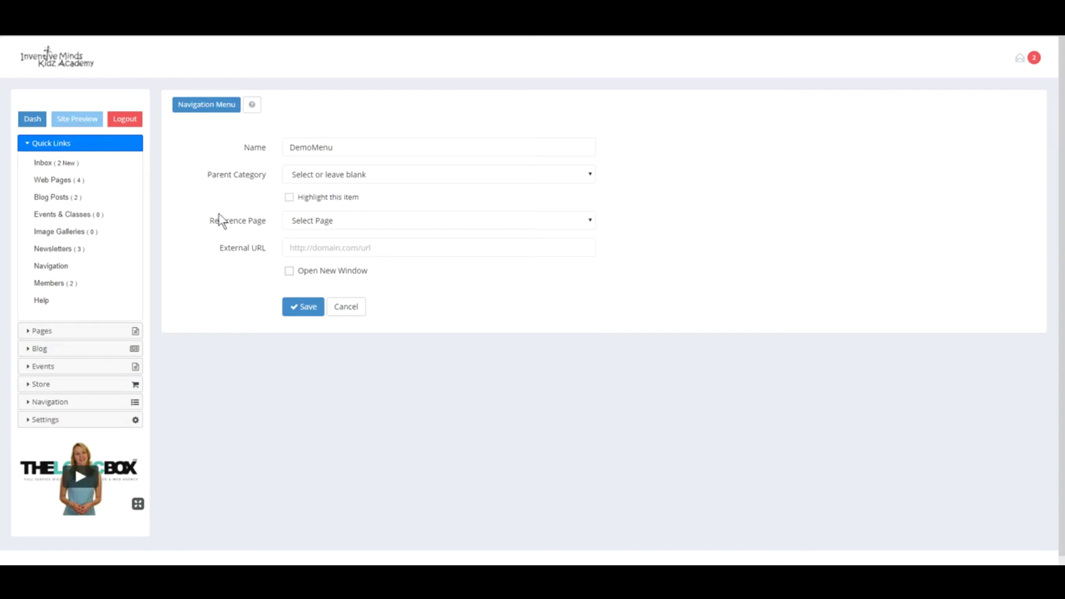
left_click(403, 221)
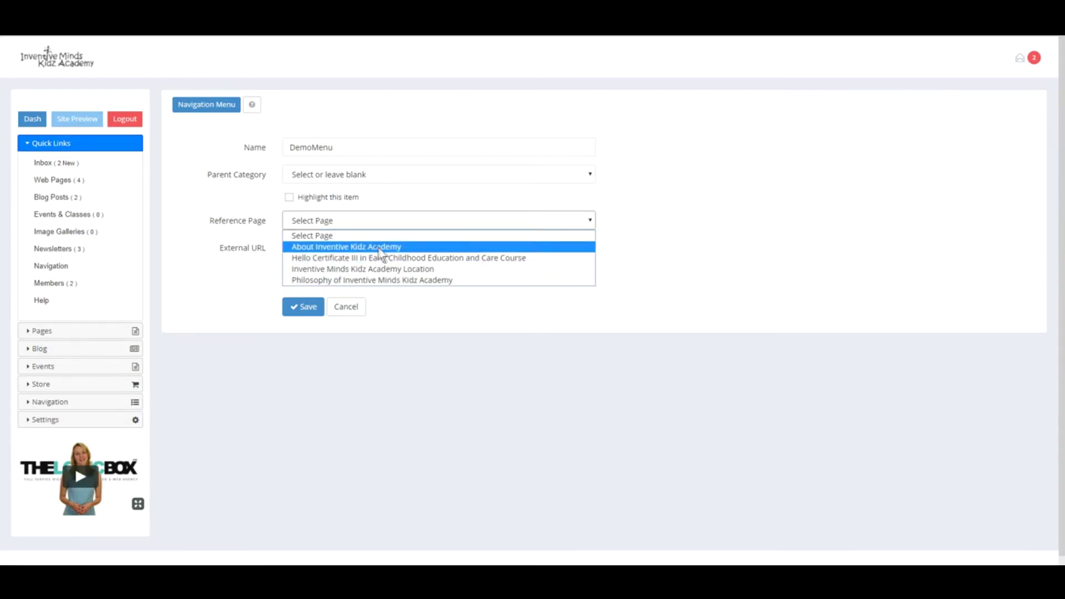
left_click(359, 246)
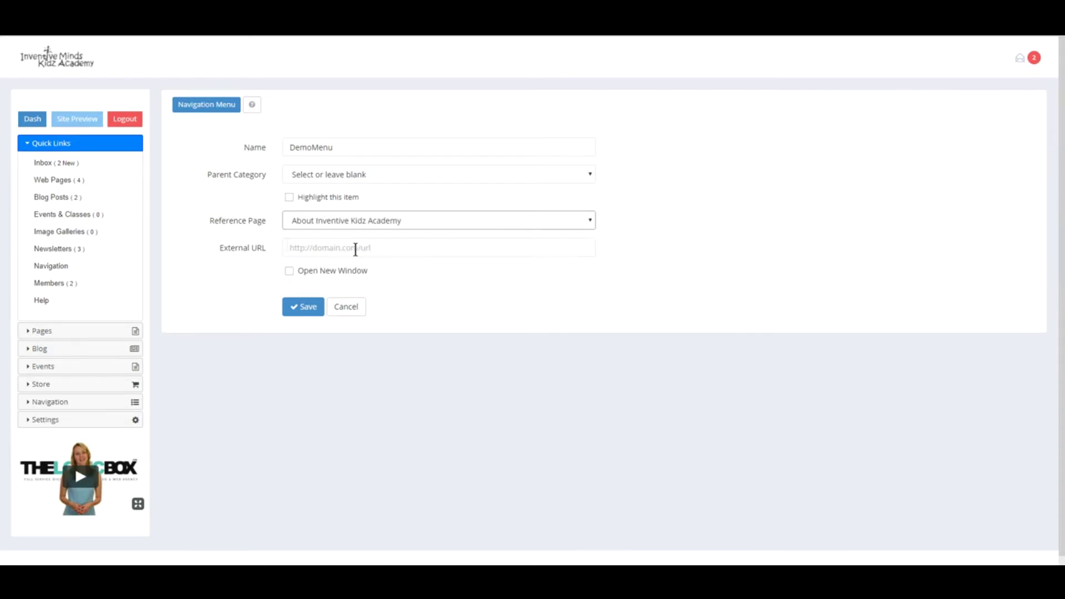
Open the web pages list in a new tab and read its help tutorial.
right_click(56, 181)
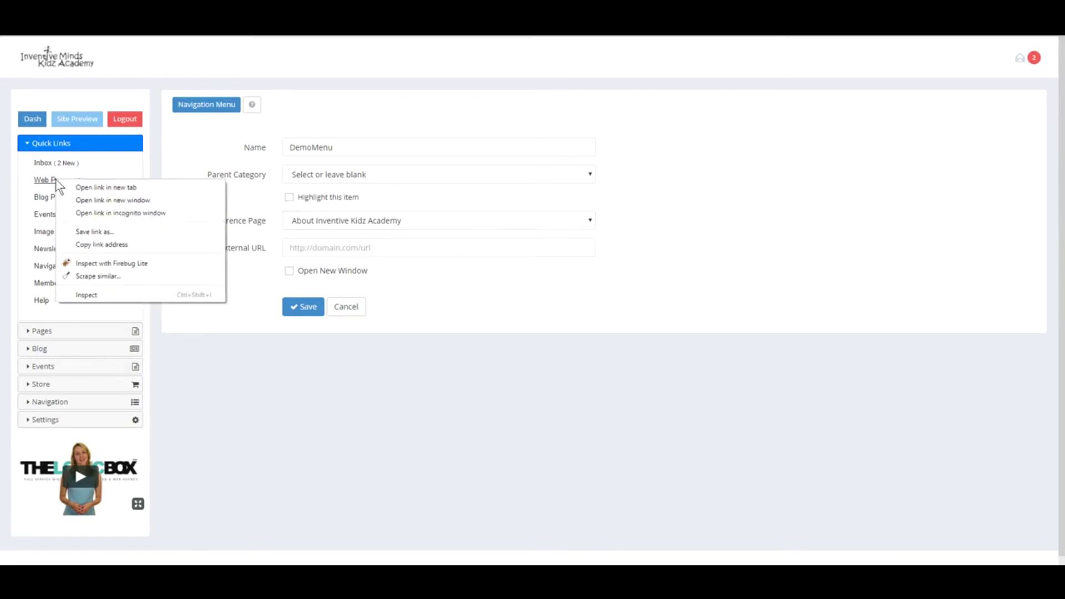
left_click(92, 187)
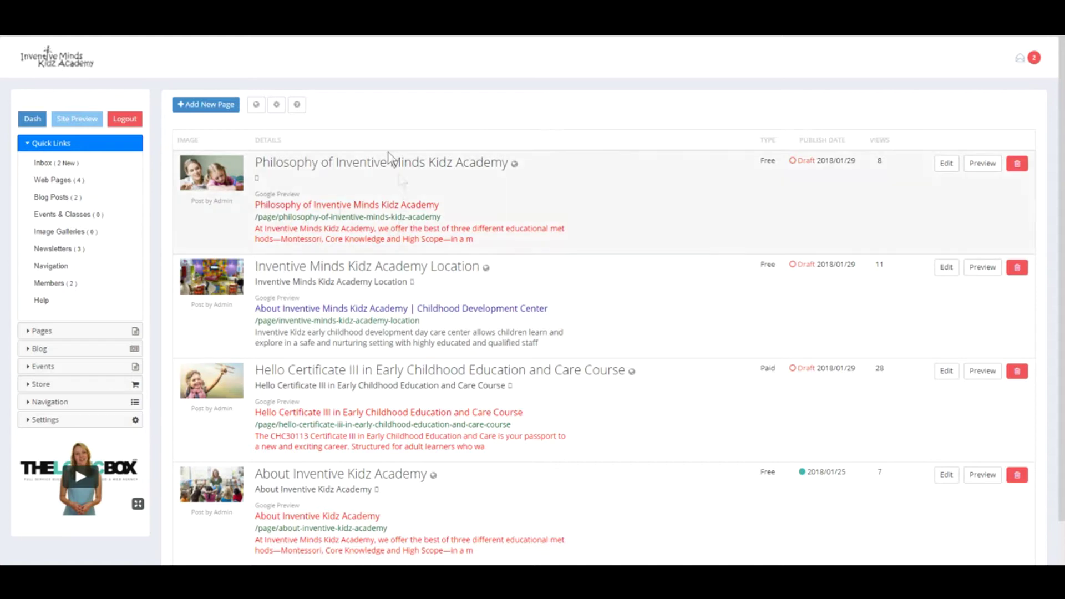
left_click(299, 106)
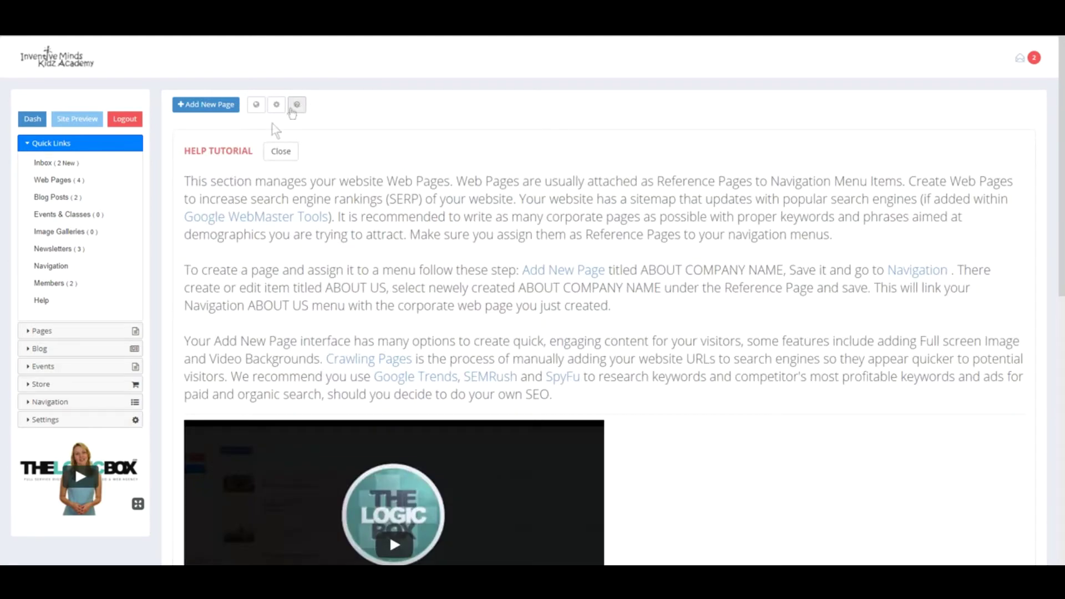
scroll(422, 481, "down", 5)
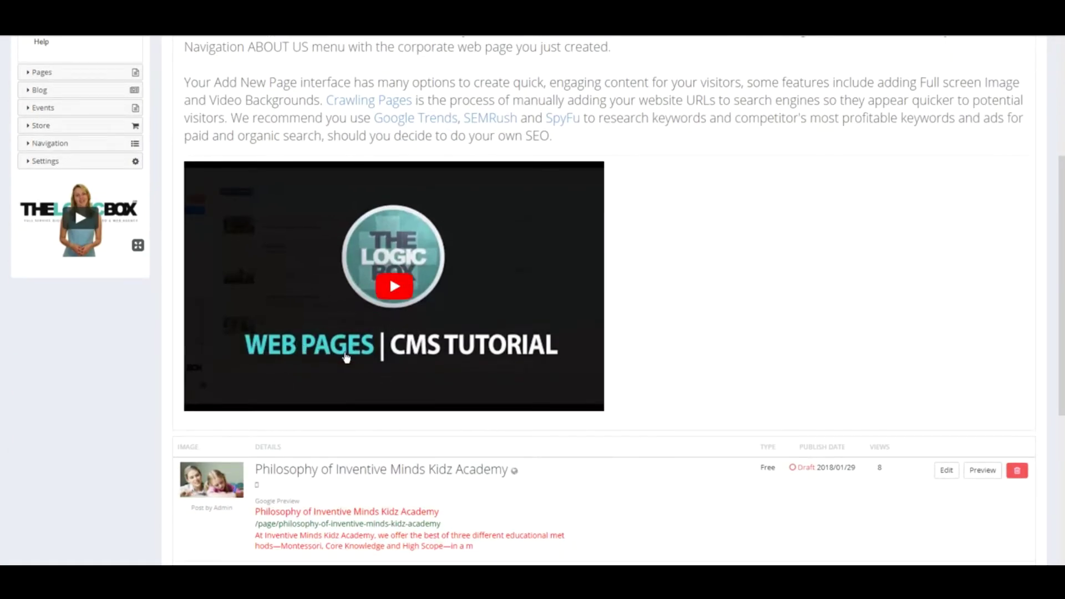
scroll(348, 405, "up", 5)
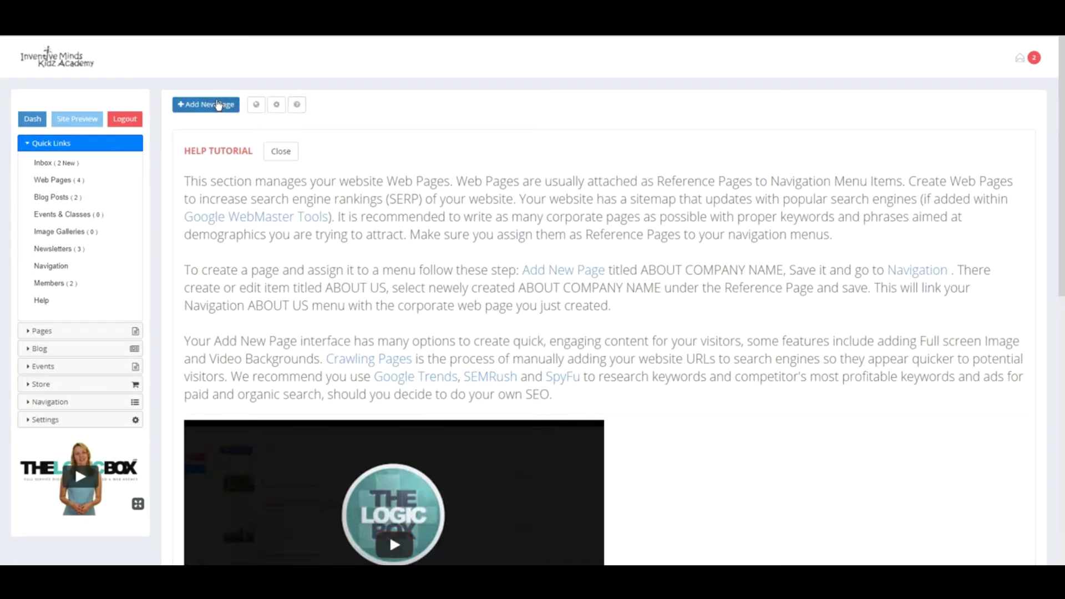
Start a new web page and view the help tutorial text and video for creating pages.
left_click(225, 106)
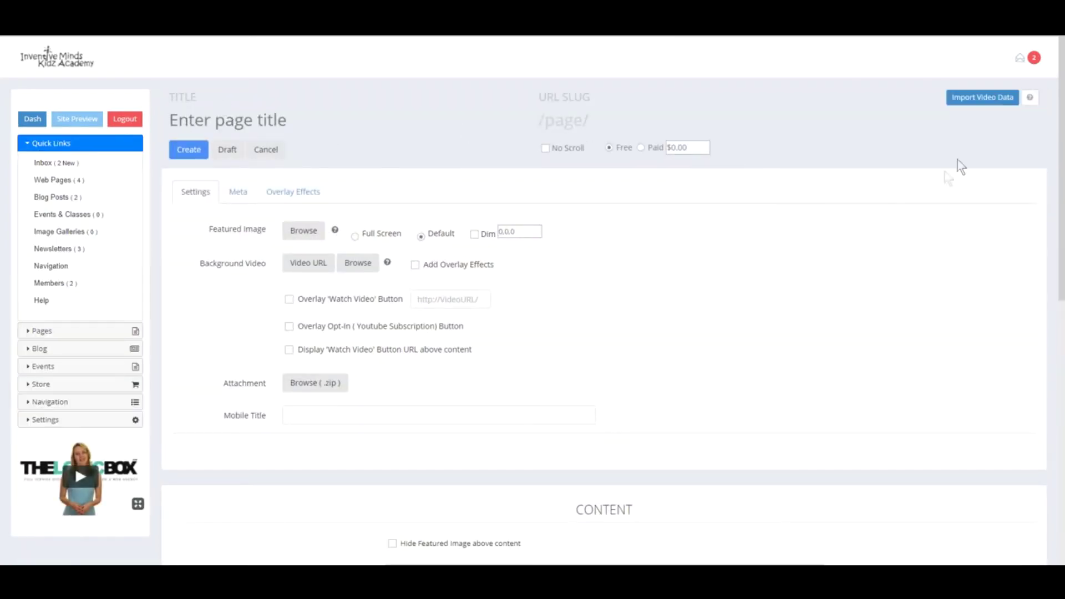
left_click(1029, 101)
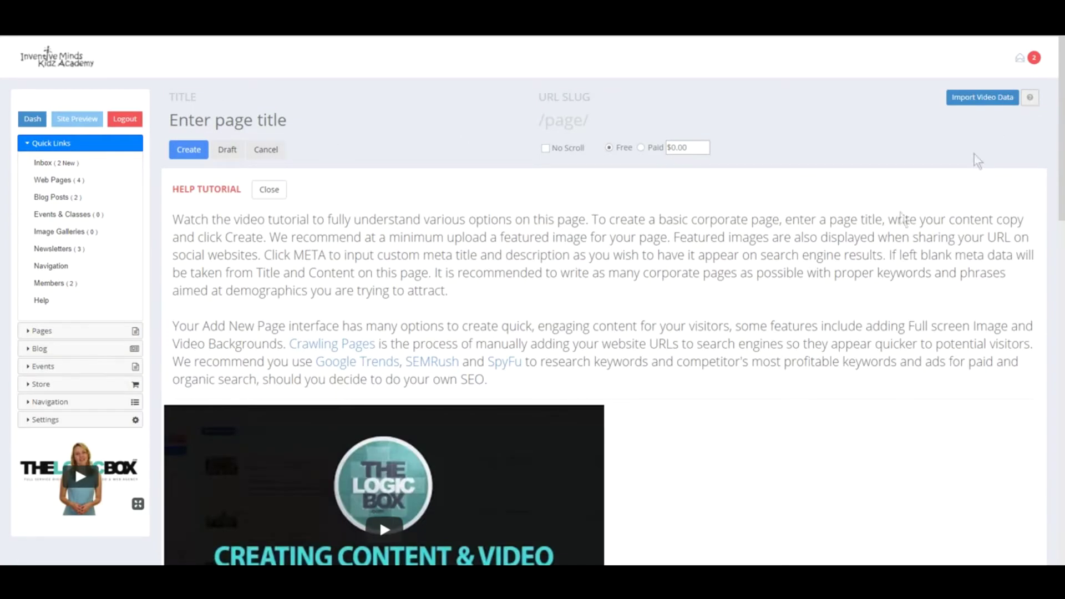
scroll(773, 326, "down", 2)
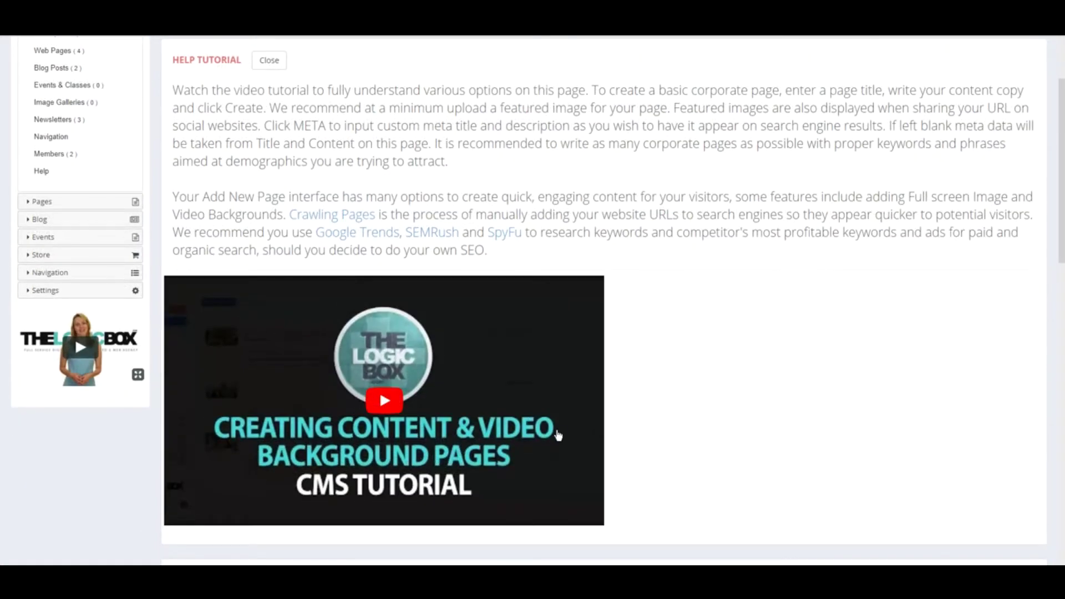
scroll(532, 300, "up", 3)
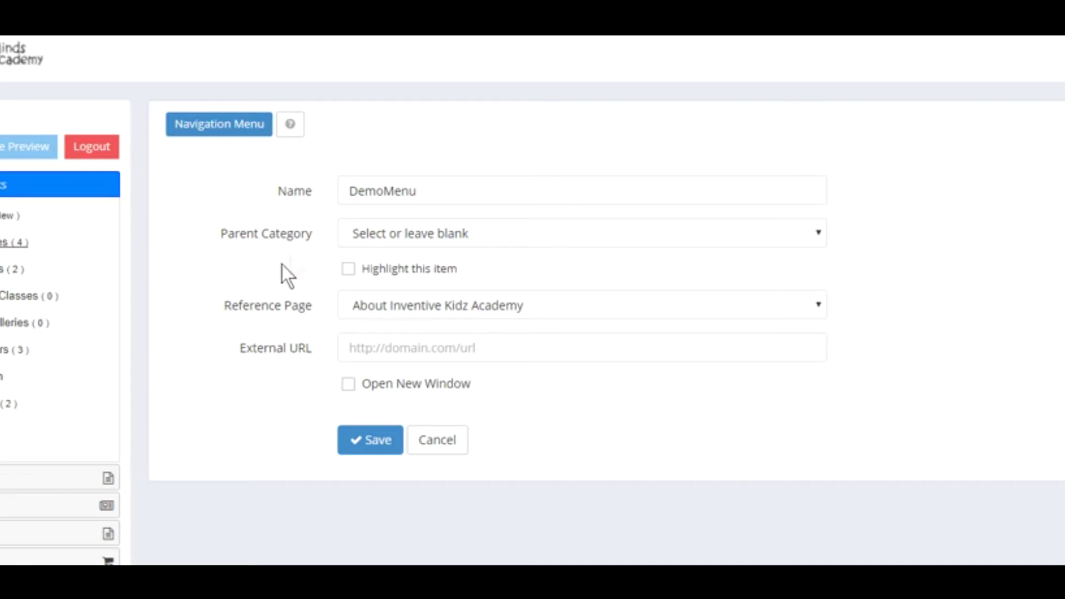
Save the DemoMenu item with About Inventive Kidz Academy as its linked page.
left_click_drag(224, 306, 309, 311)
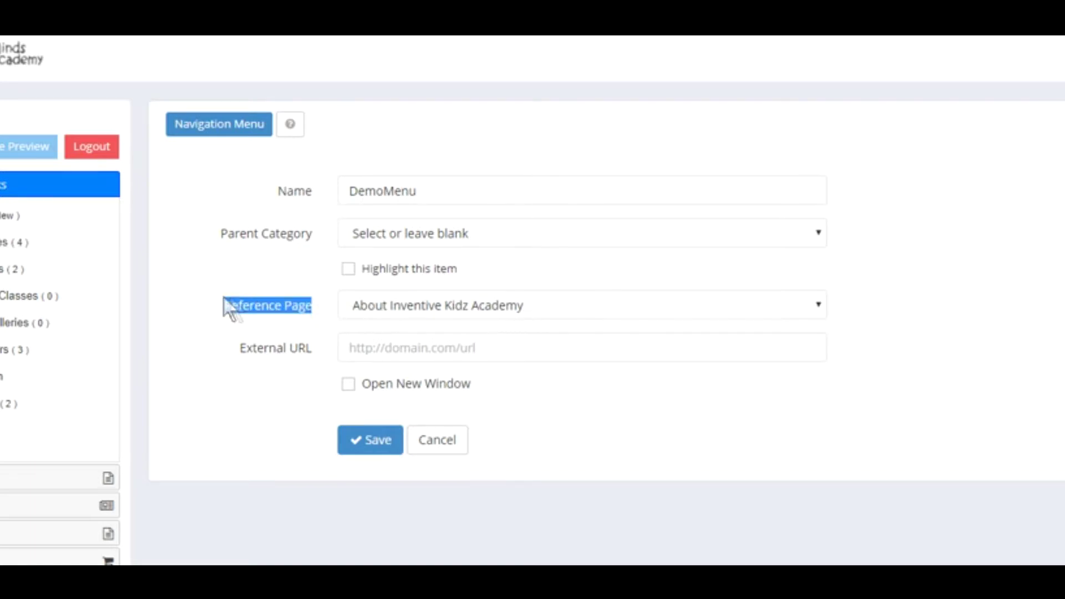
left_click(384, 446)
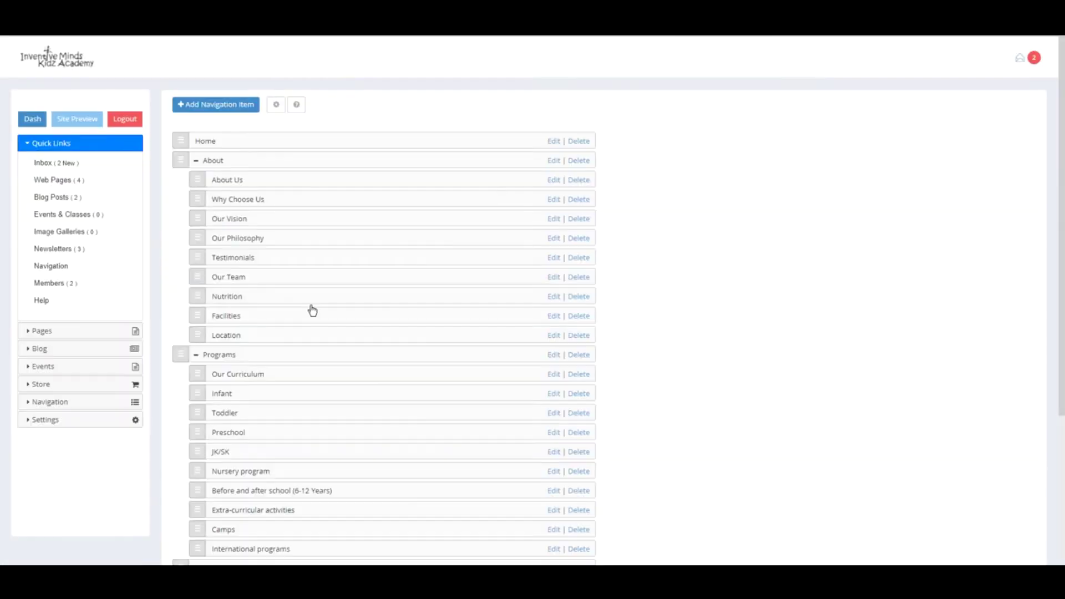
scroll(280, 290, "down", 5)
Reload the live site and follow DEMOMENU to the About Inventive Kidz Academy page.
right_click(154, 253)
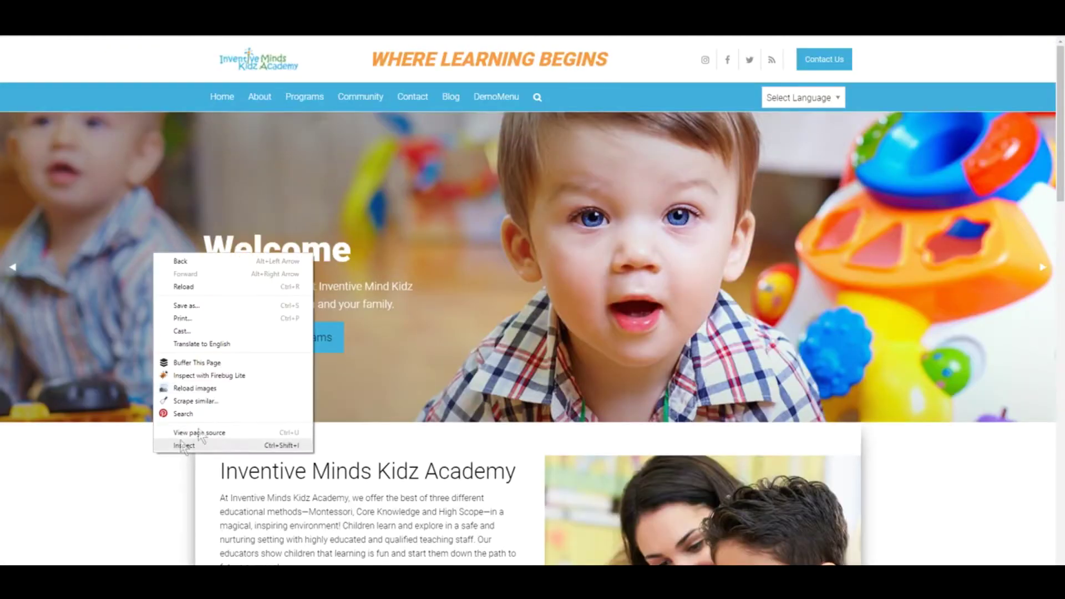
left_click(191, 289)
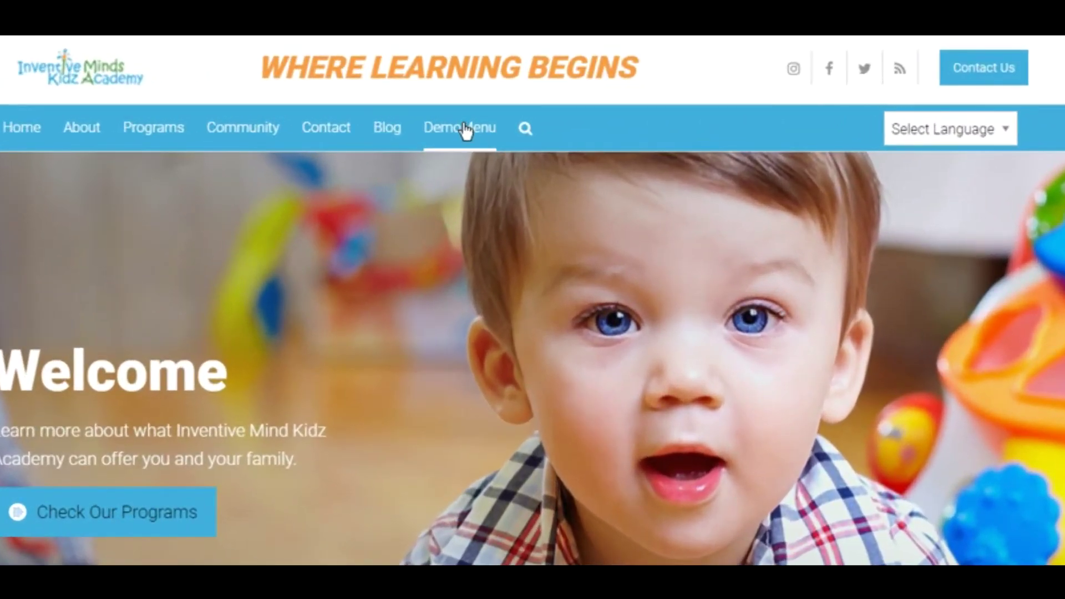
left_click(465, 129)
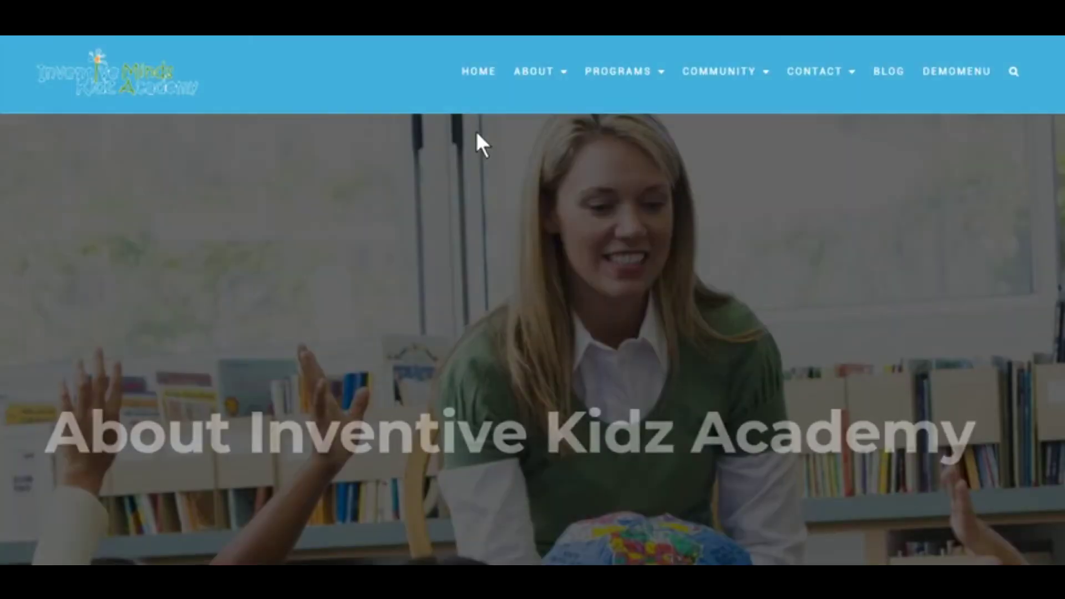
scroll(476, 447, "down", 10)
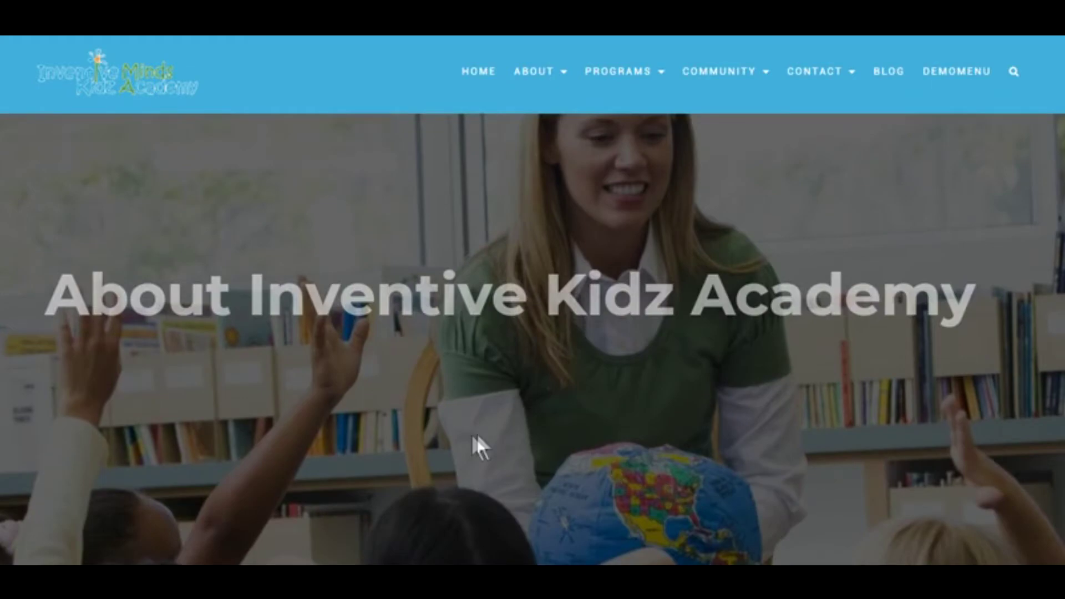
scroll(473, 434, "down", 7)
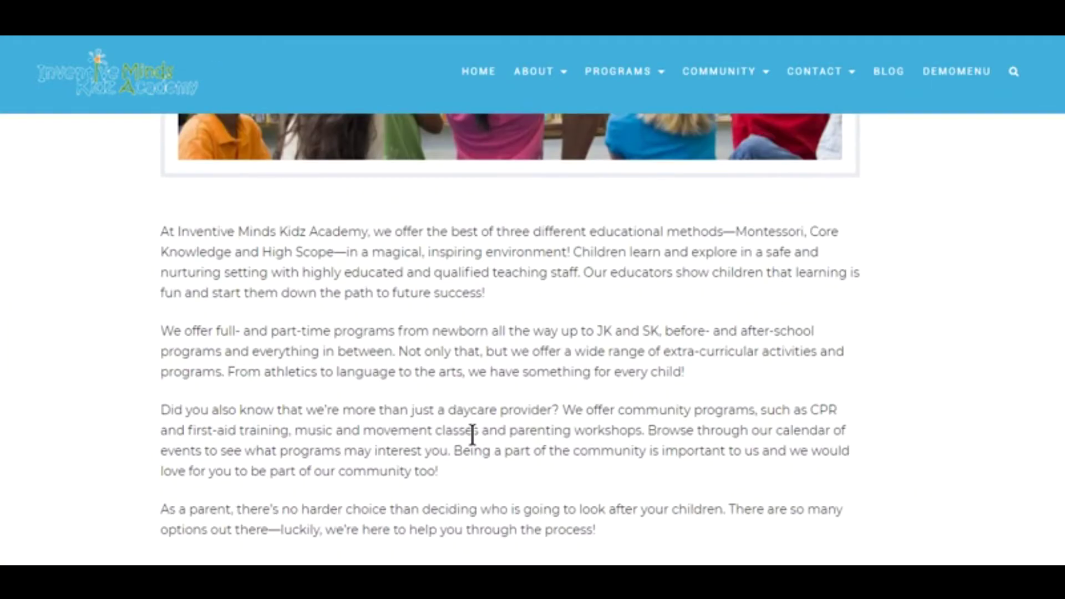
scroll(481, 534, "up", 7)
scroll(533, 340, "up", 5)
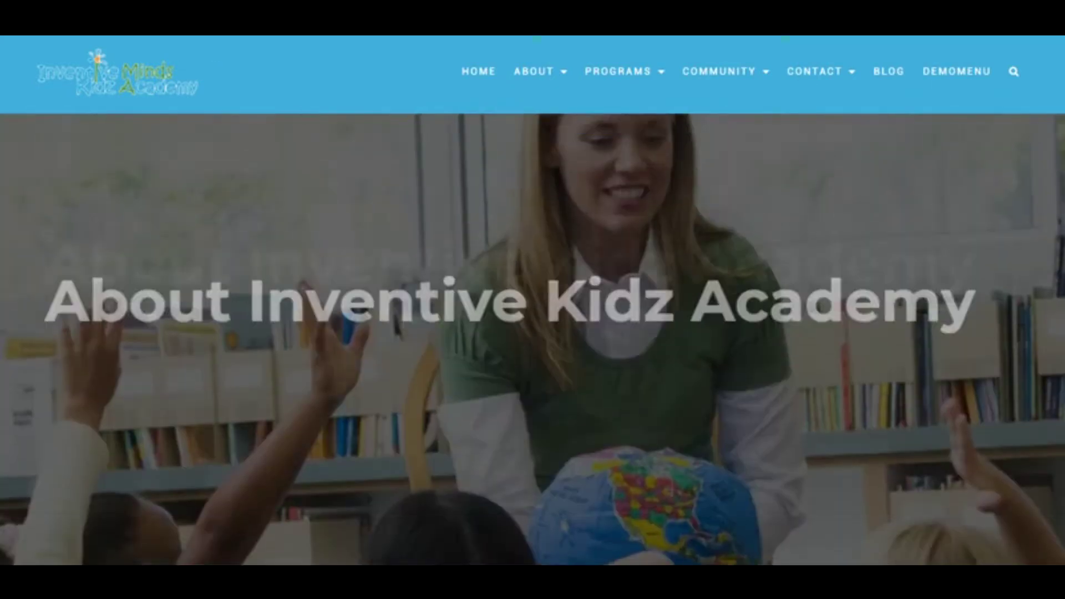
scroll(459, 143, "down", 5)
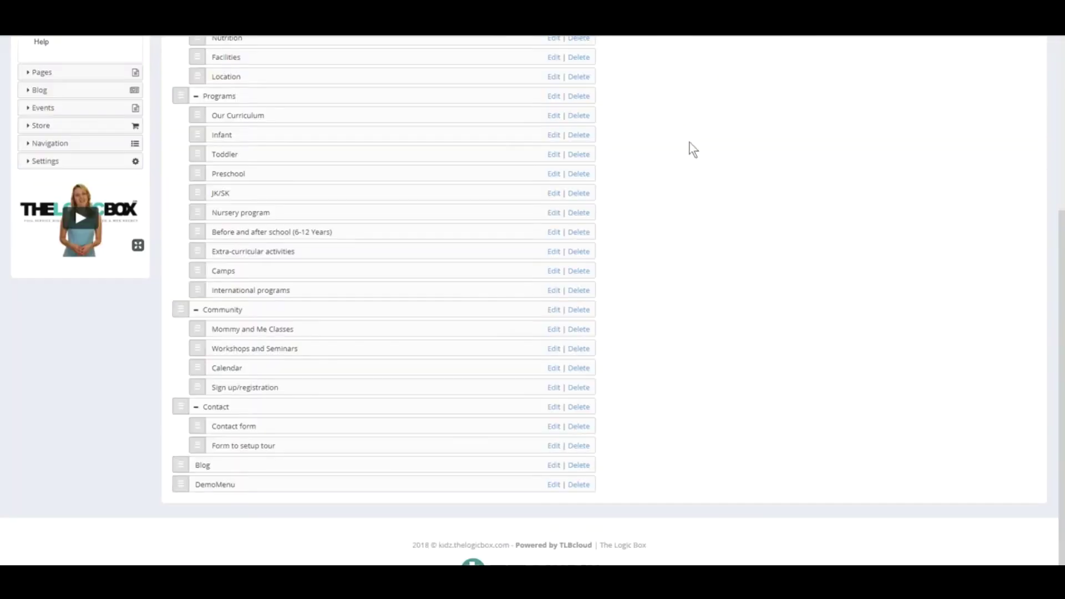
scroll(691, 146, "up", 5)
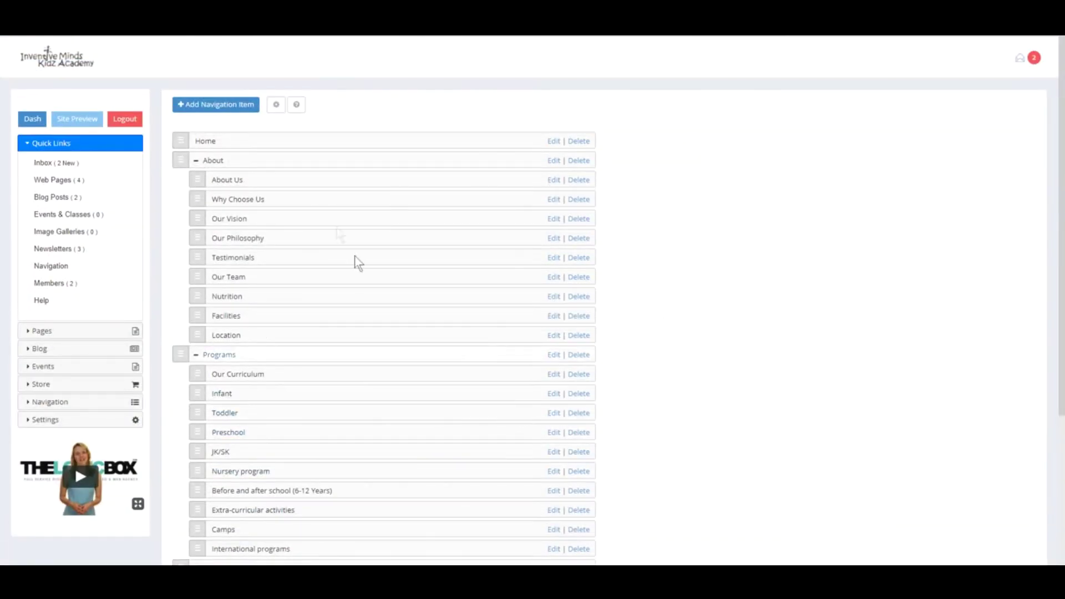
Turn on Highlight this item for DemoMenu, save it, and refresh the live site.
scroll(285, 360, "down", 5)
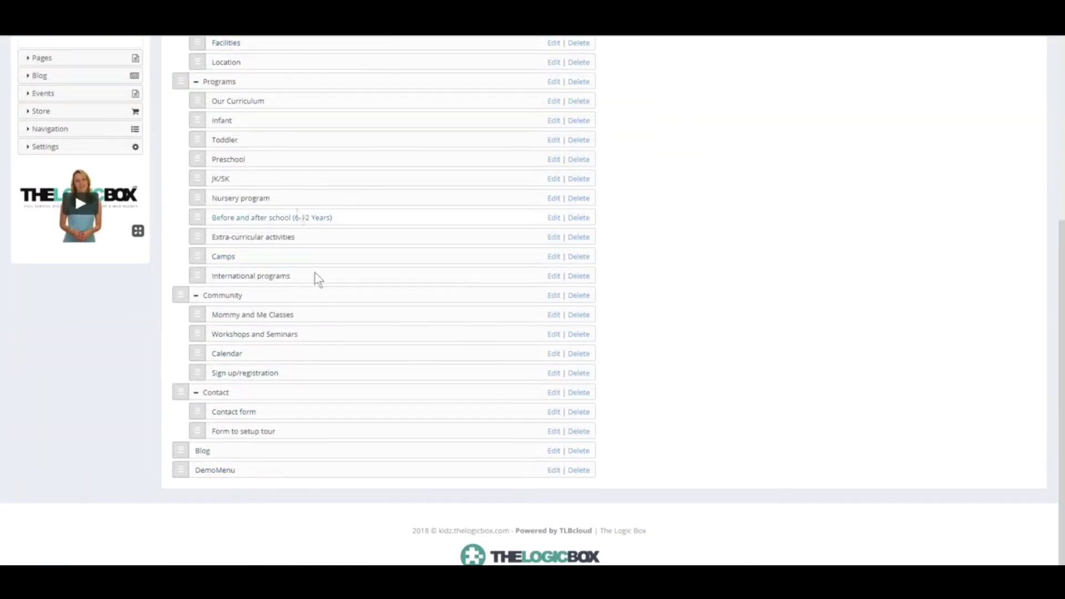
scroll(326, 382, "up", 3)
scroll(324, 341, "down", 3)
left_click(555, 470)
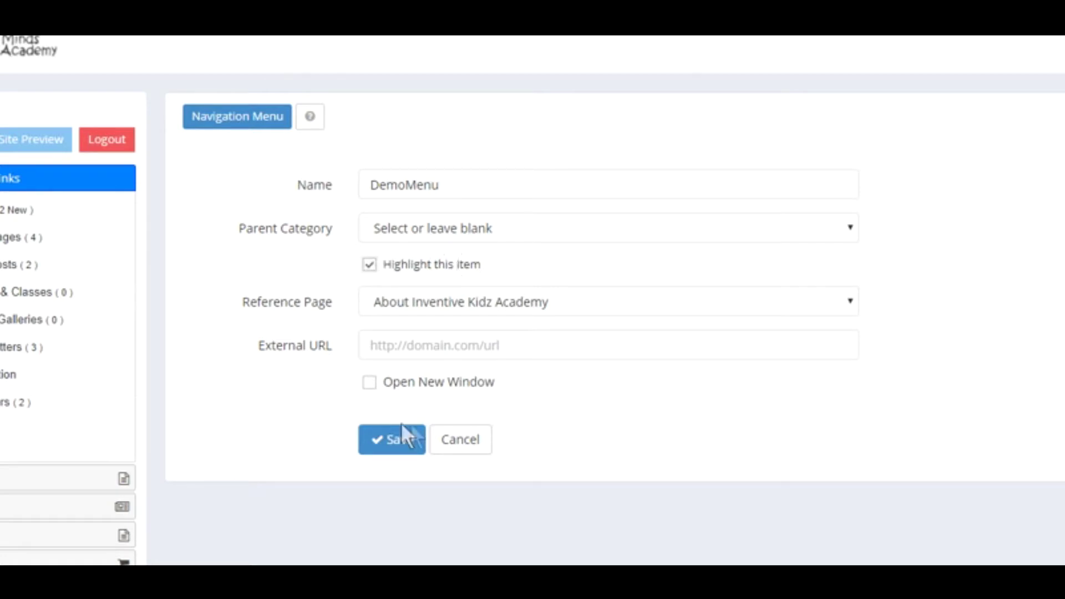
left_click(408, 447)
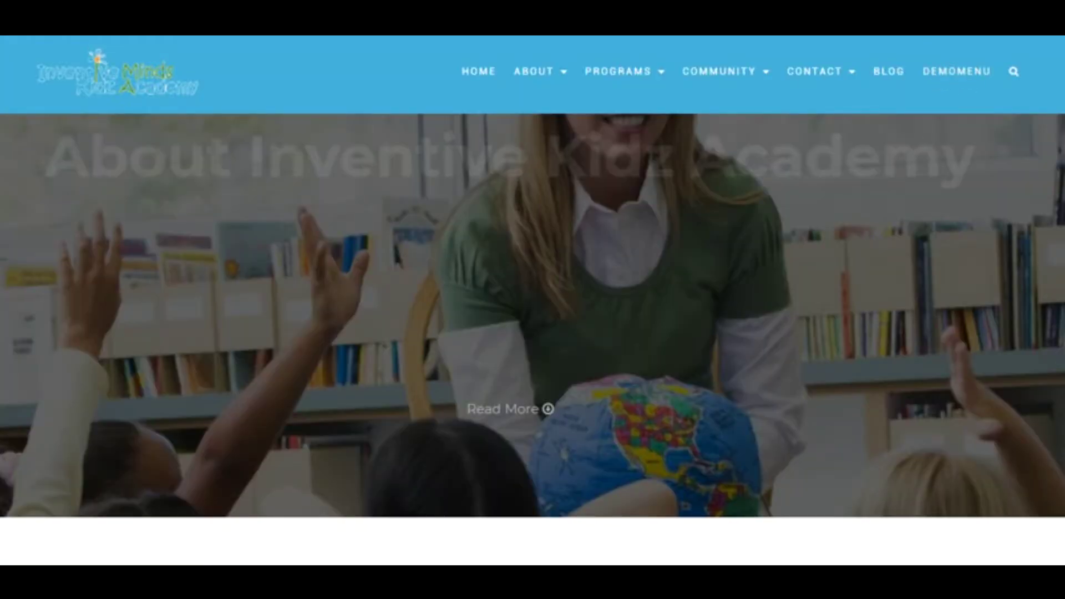
key("F5")
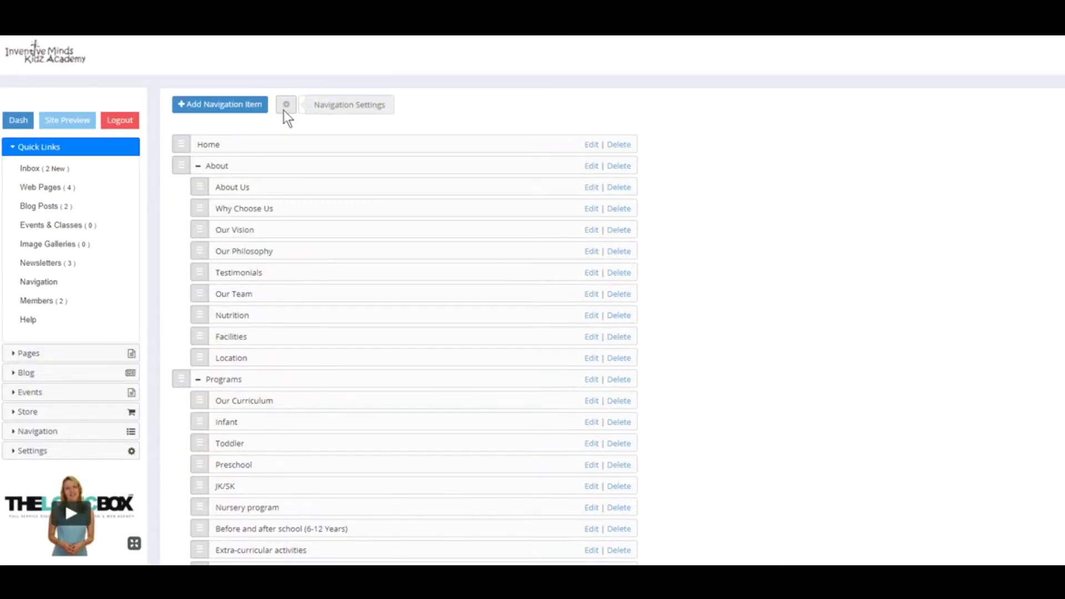
Check the navigation menu theme list, keeping Option 1 selected.
left_click(285, 106)
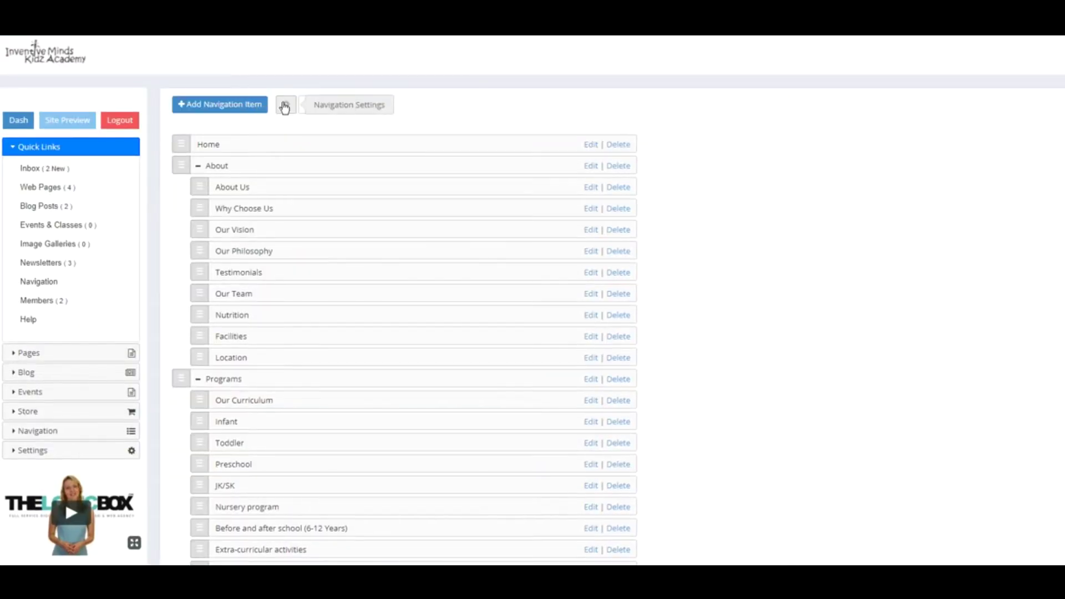
left_click(457, 184)
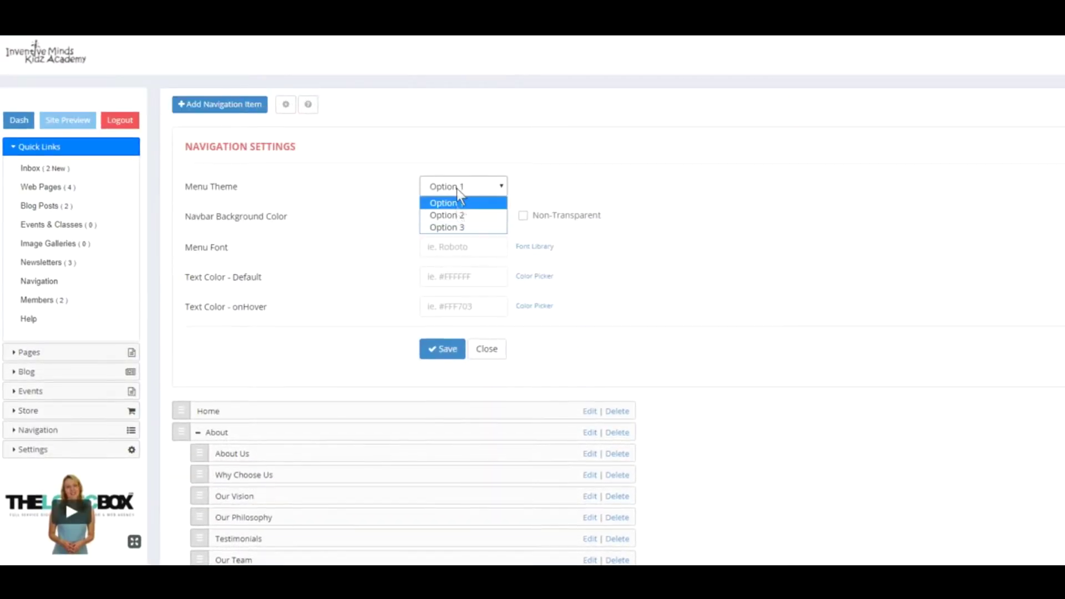
left_click(558, 178)
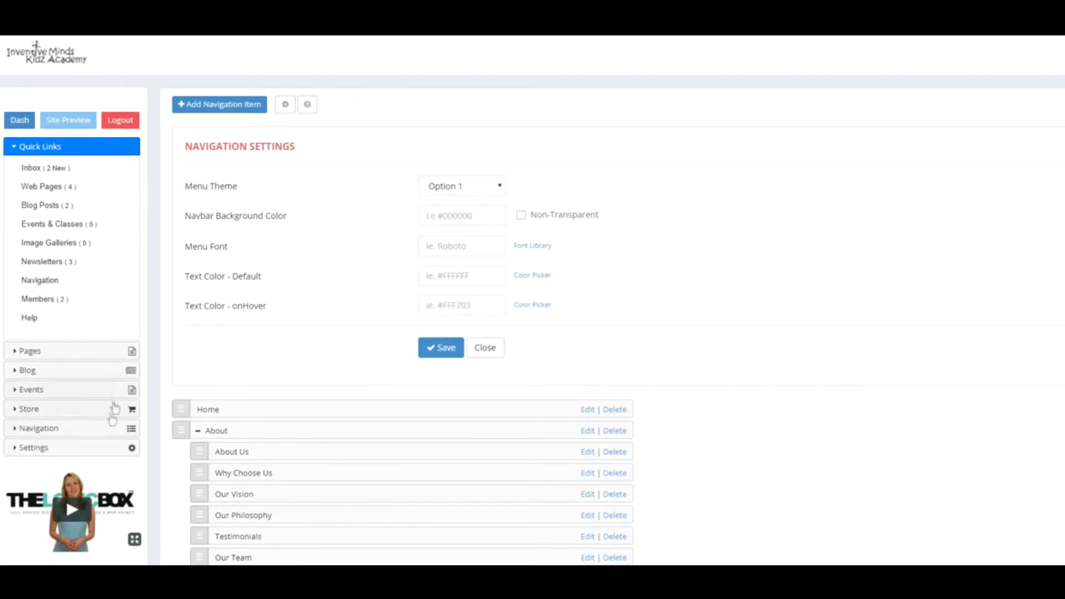
Go to the NAVIGATION section of Settings > Navigation.
left_click(35, 447)
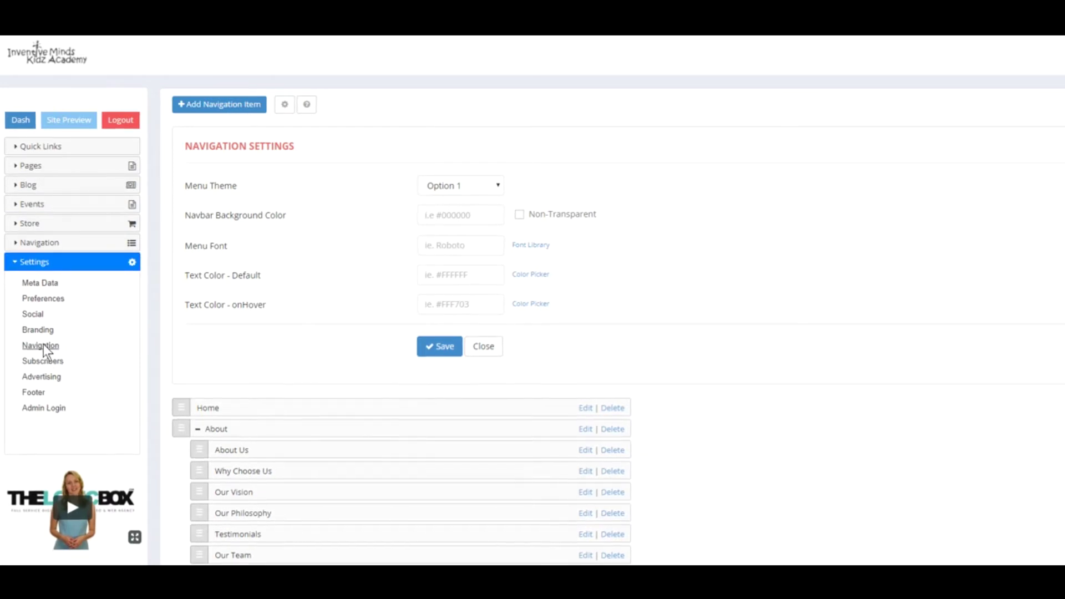
left_click(43, 345)
left_click(408, 148)
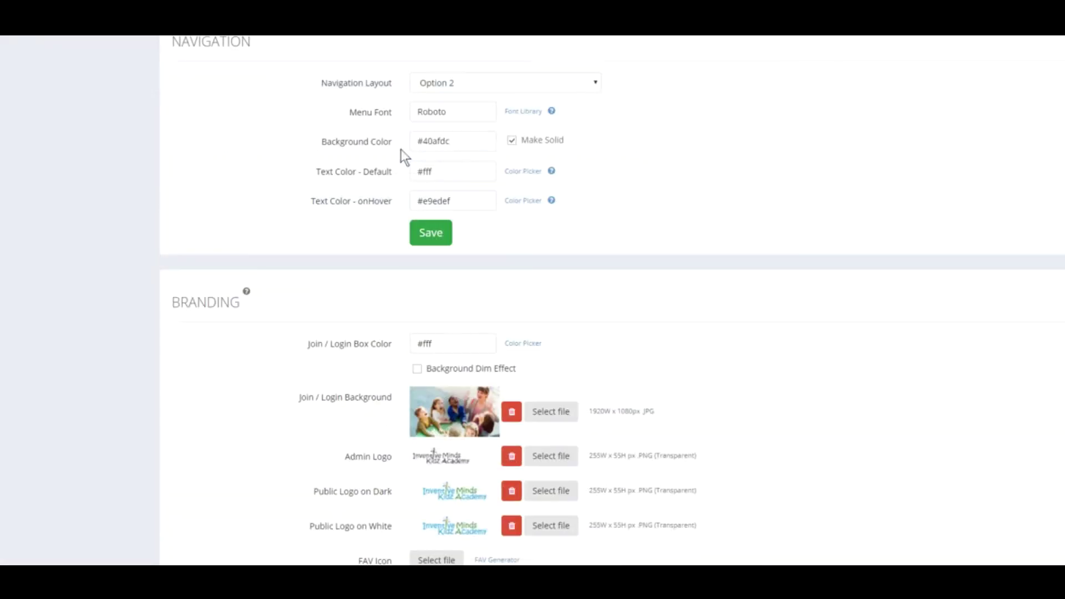
scroll(610, 327, "up", 5)
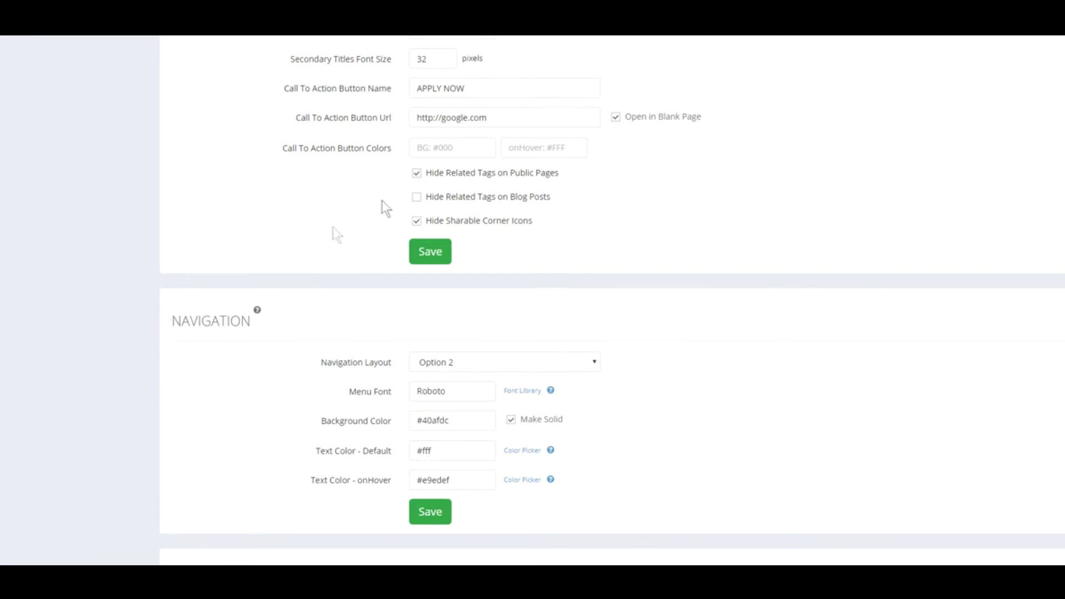
scroll(333, 228, "down", 2)
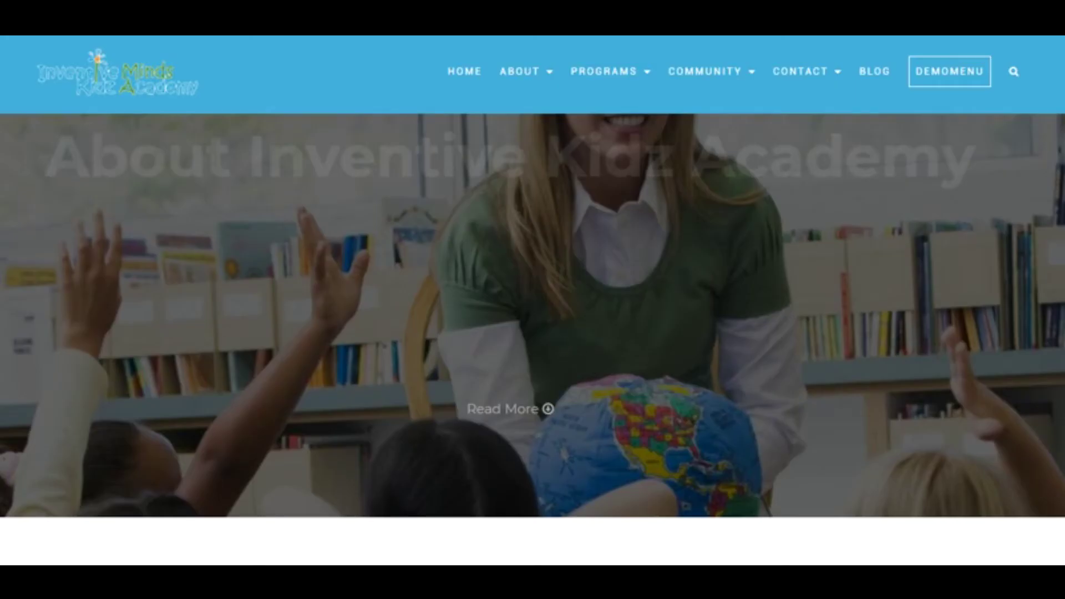
Reload the live site to see the red navbar and enter 'cc' as the navbar text colour.
key("F5")
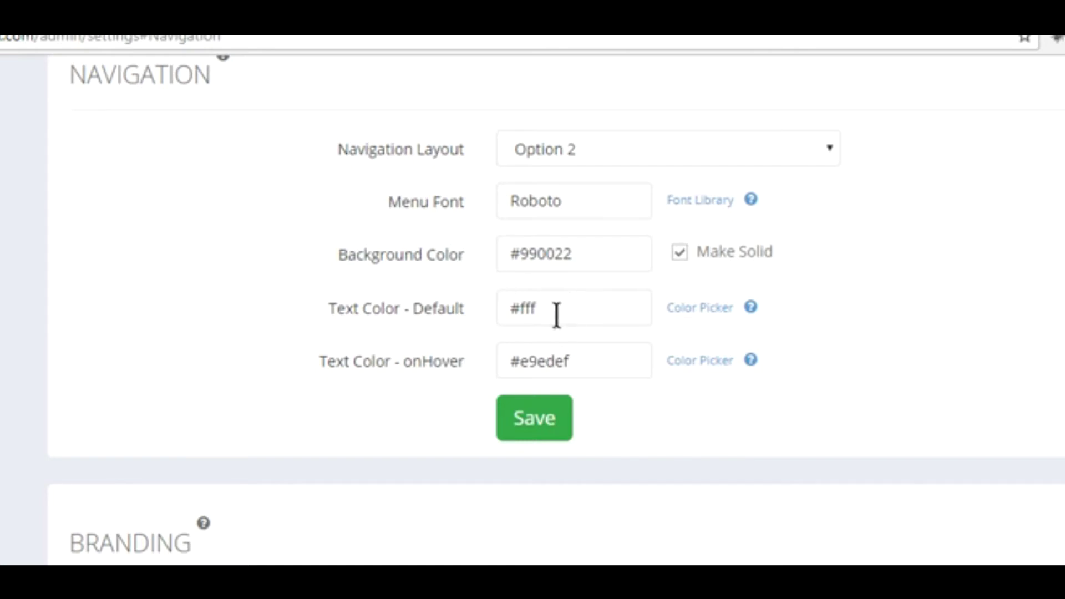
double_click(553, 293)
type("cc")
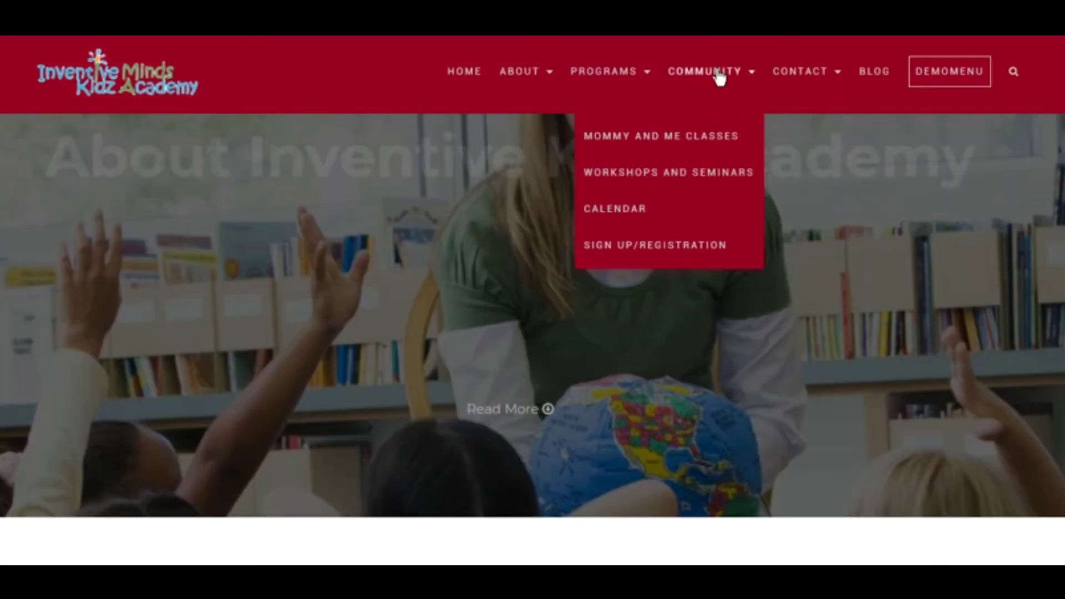
mouse_move(724, 82)
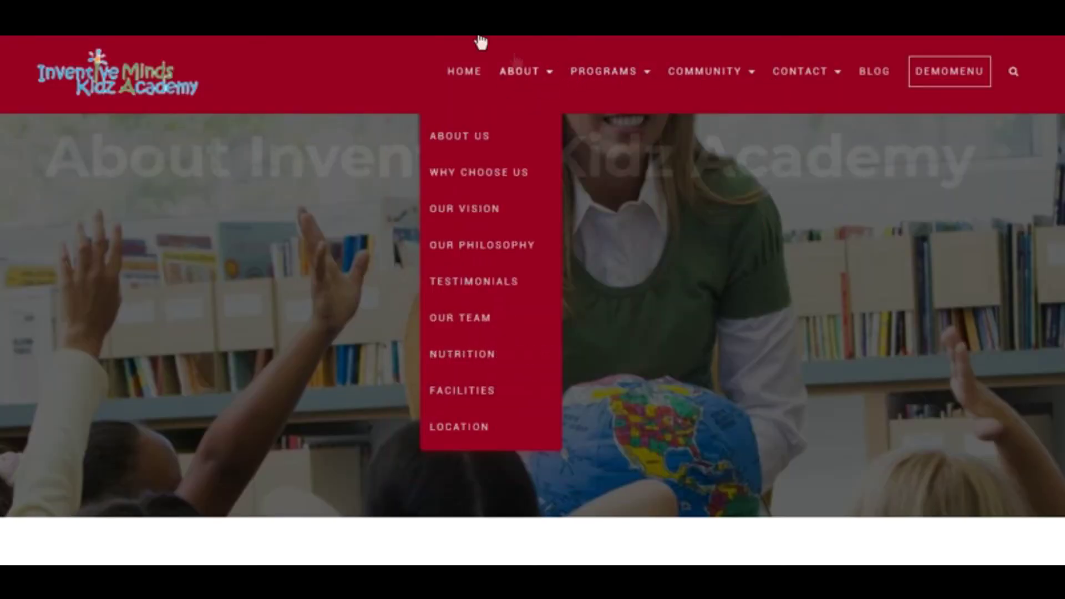